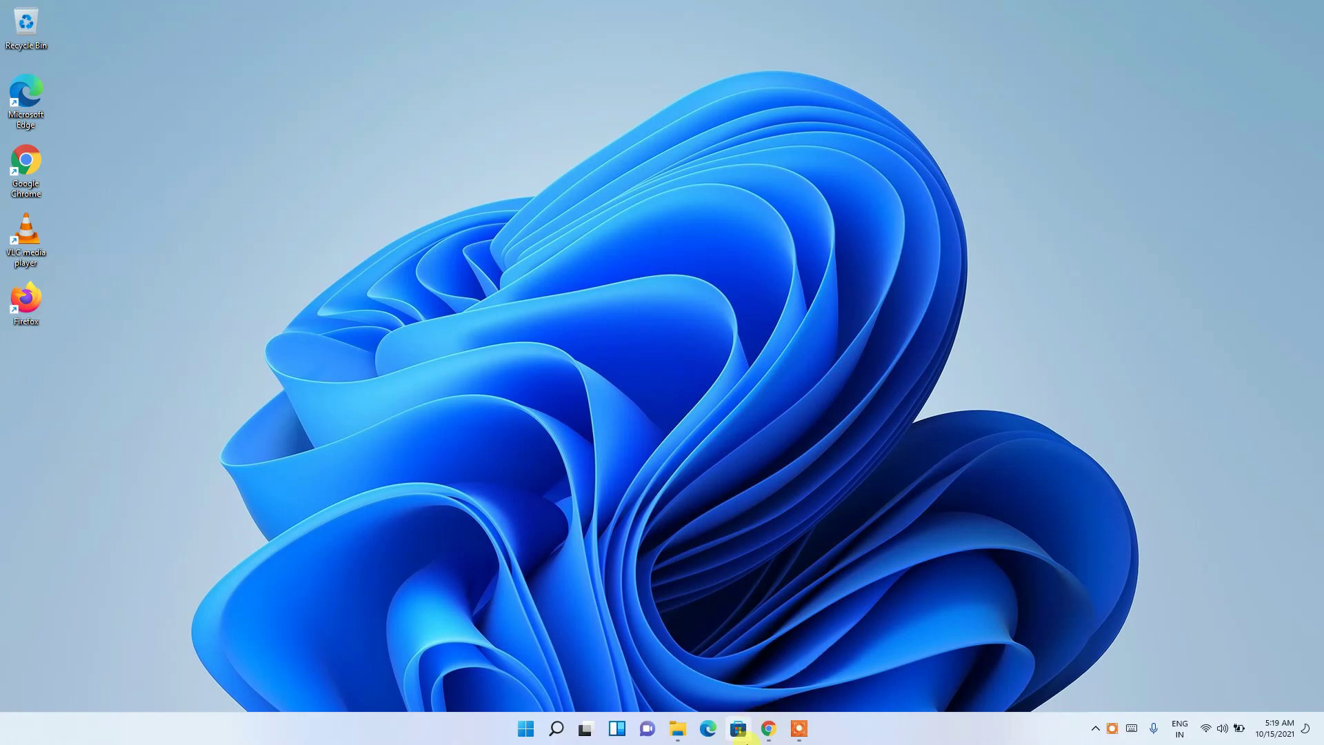
# Step: In Google Chrome, search for "7zip download" and open the official 7-zip.org download page
pyautogui.click(768, 731)
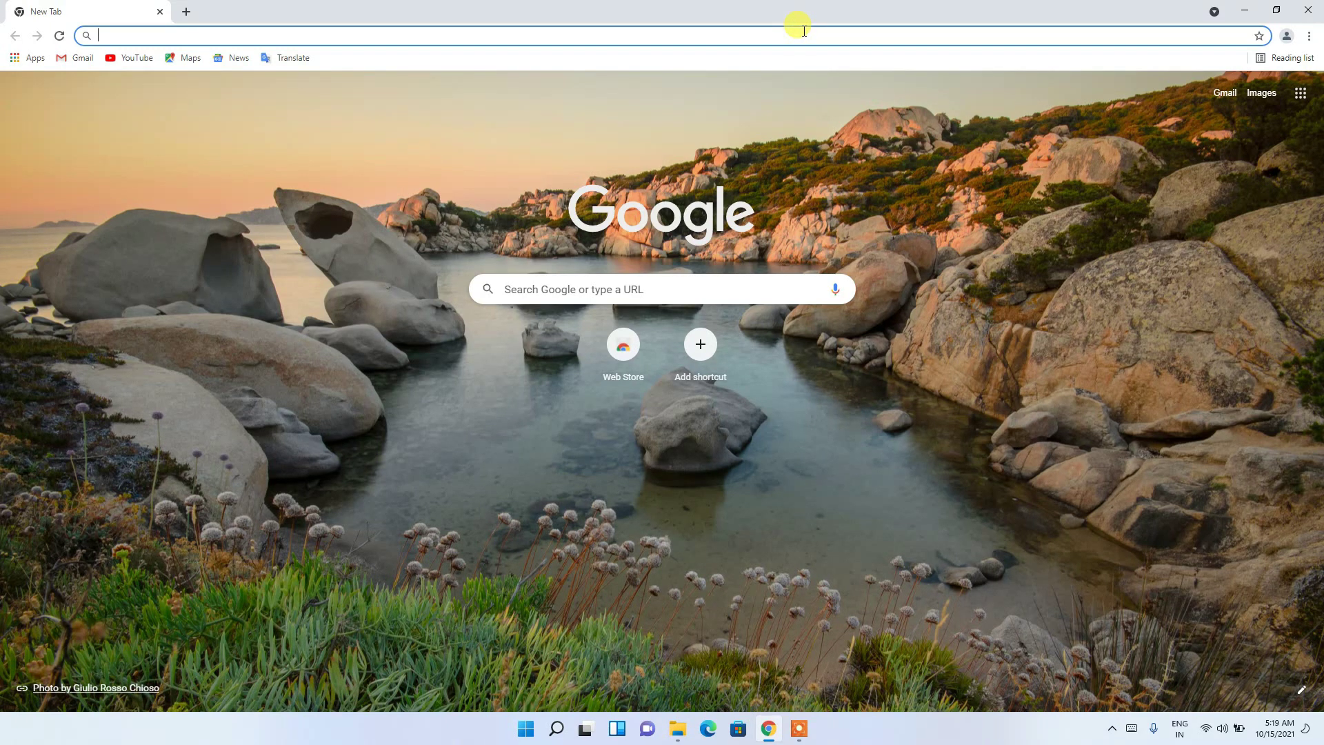
pyautogui.write('7zip')
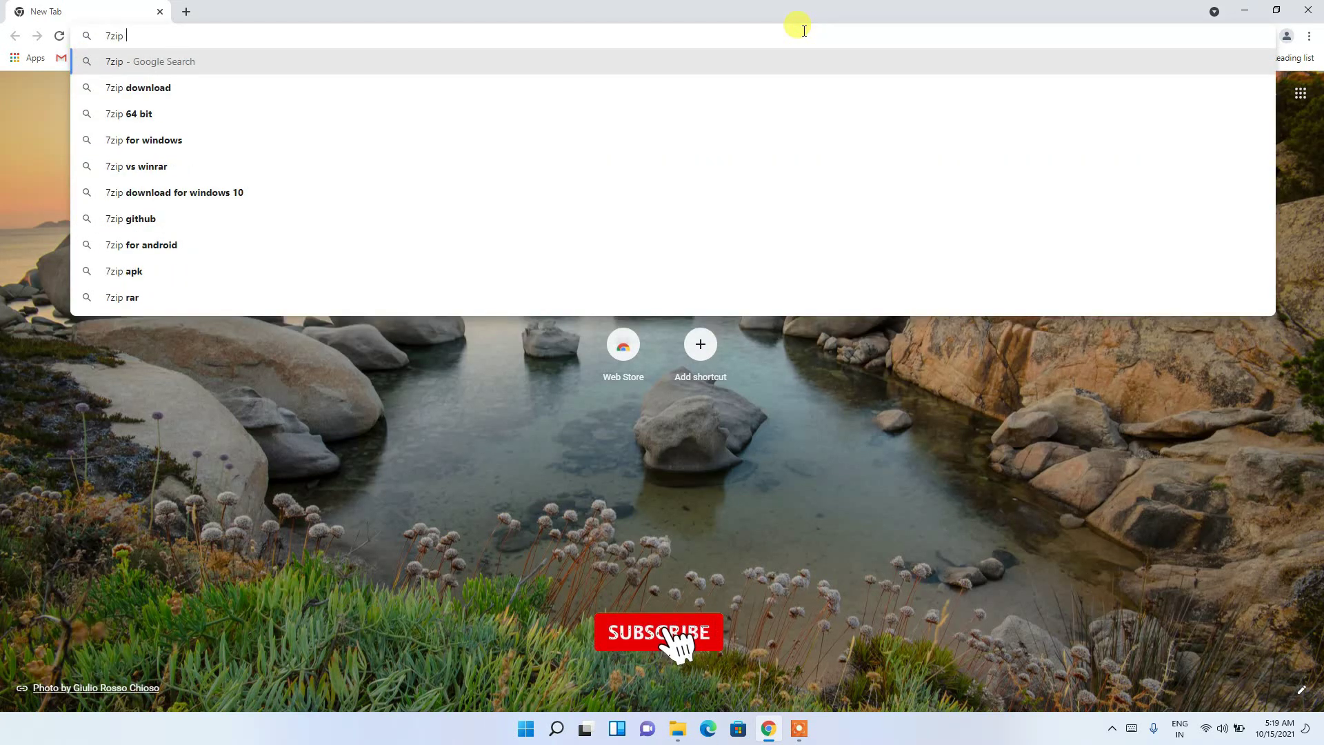
pyautogui.press('Down')
pyautogui.press('Return')
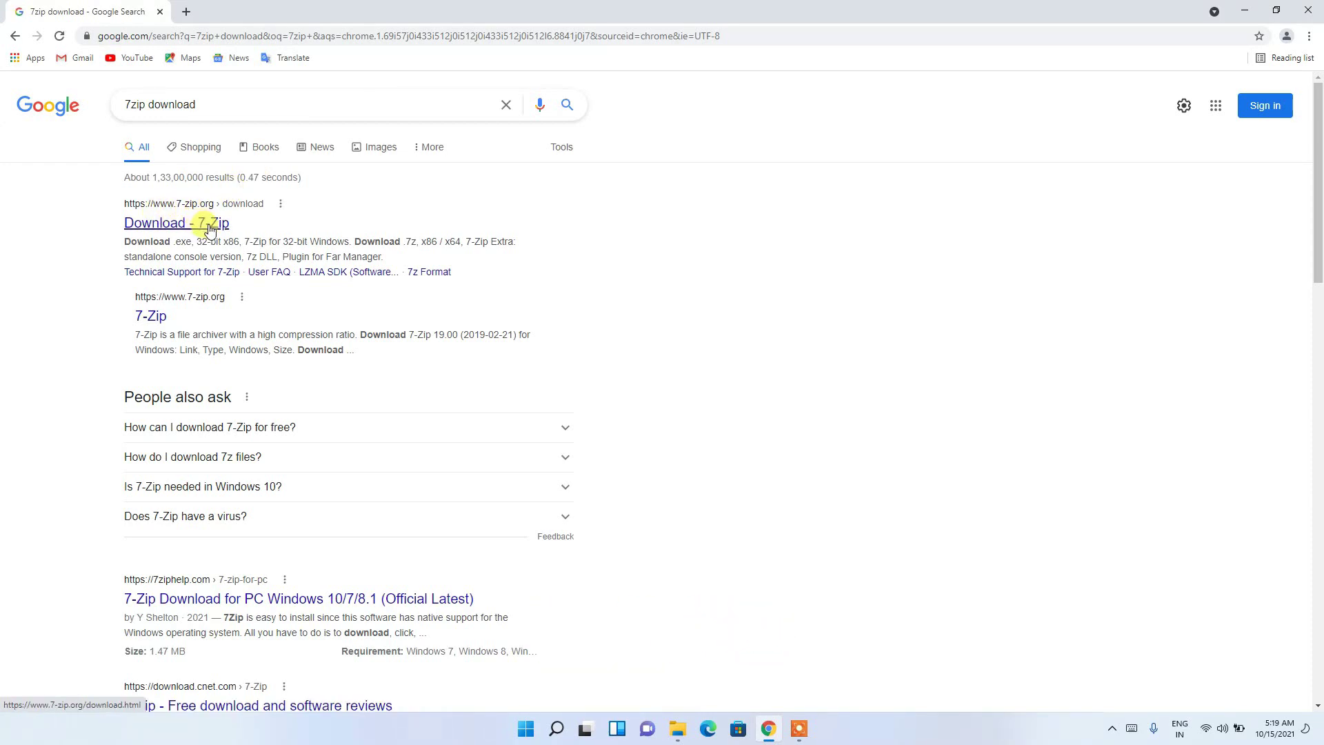
pyautogui.click(167, 230)
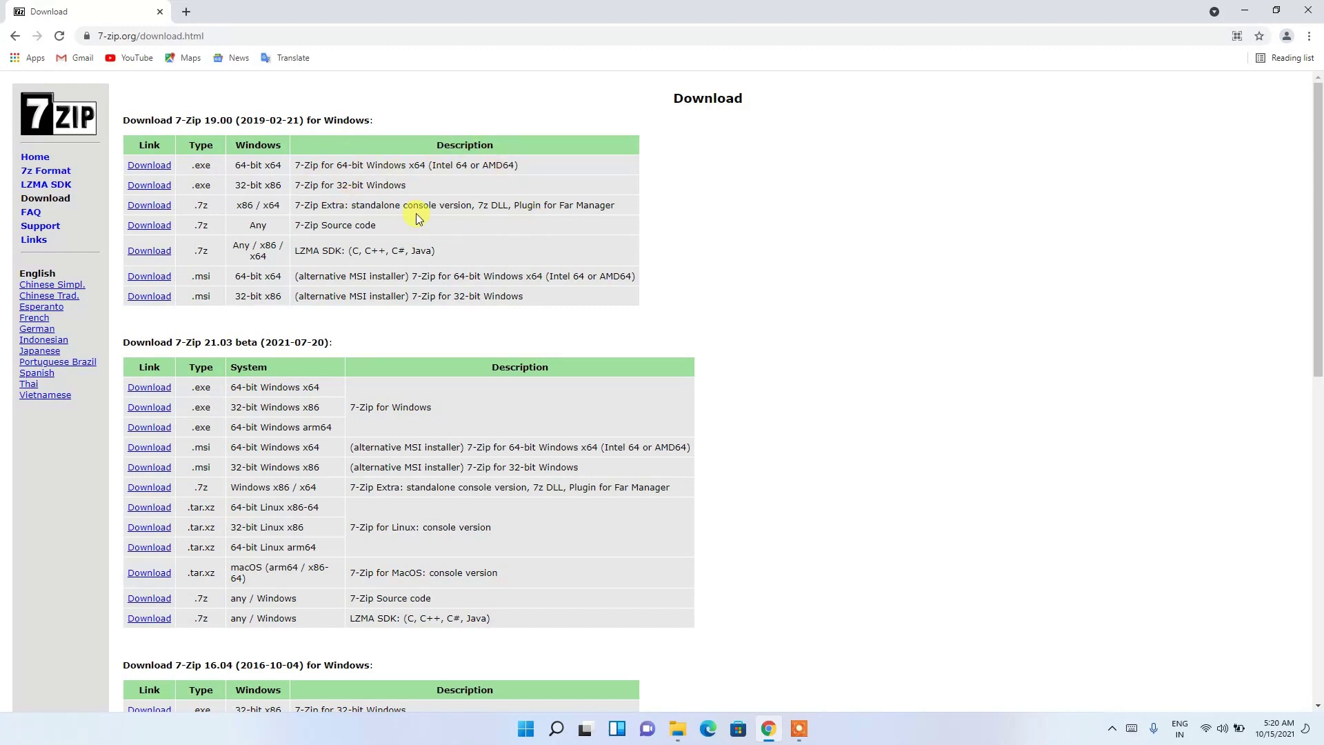
# Step: Check the download page's web address and compare the version headings of the stable and beta 7-Zip releases
pyautogui.click(374, 37)
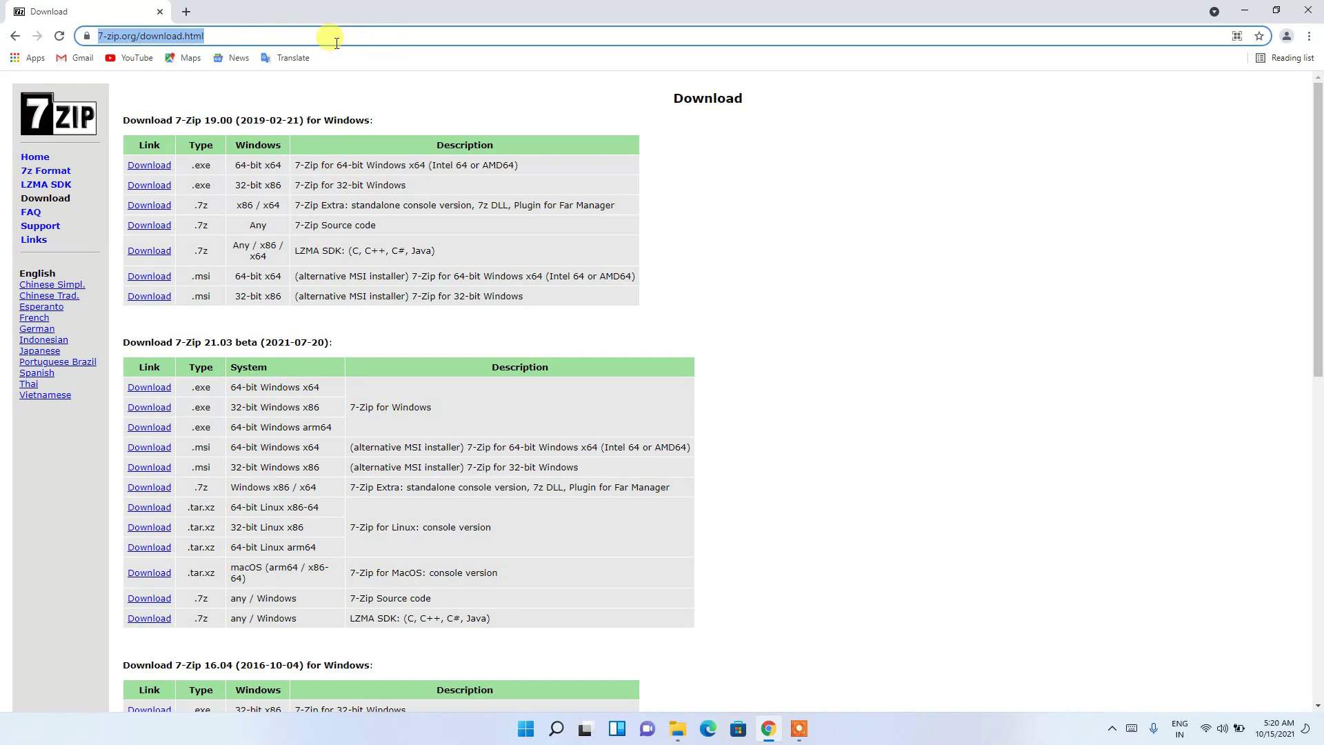
pyautogui.click(440, 107)
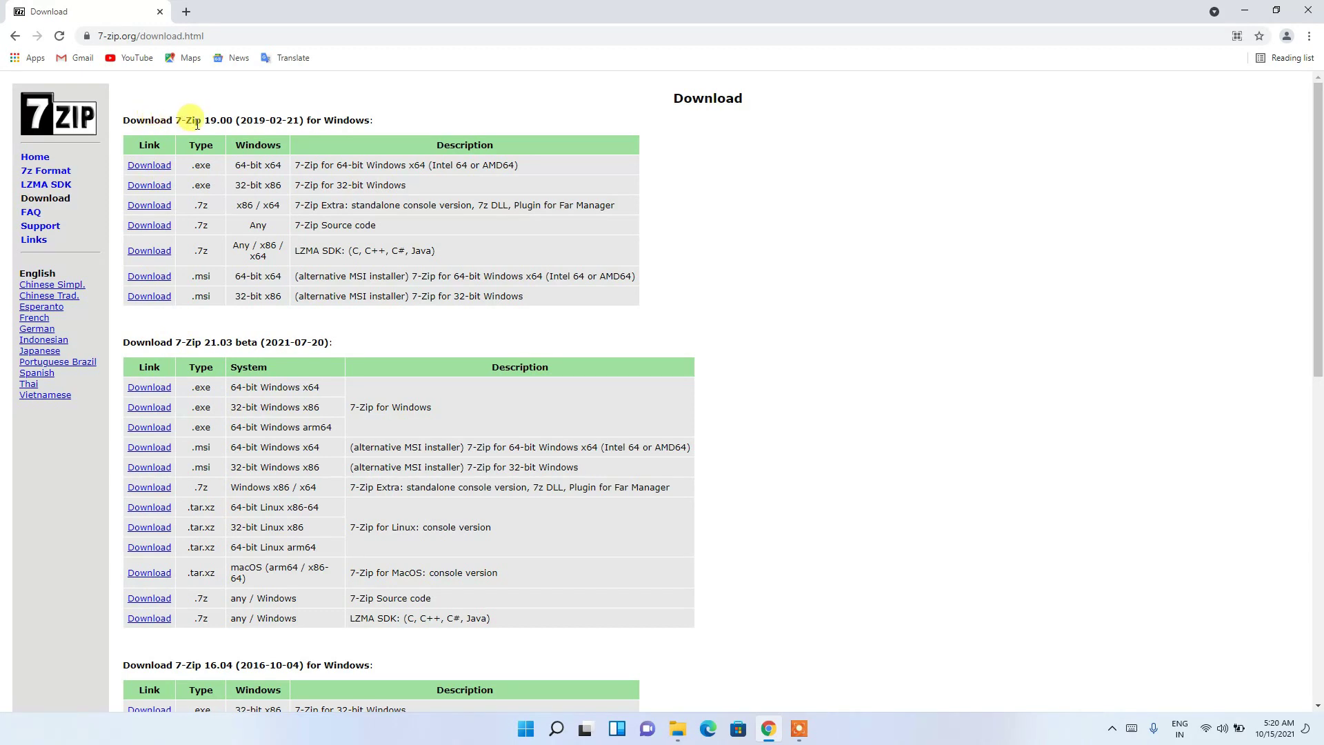
pyautogui.moveTo(205, 123); pyautogui.dragTo(226, 123)
pyautogui.click(229, 123)
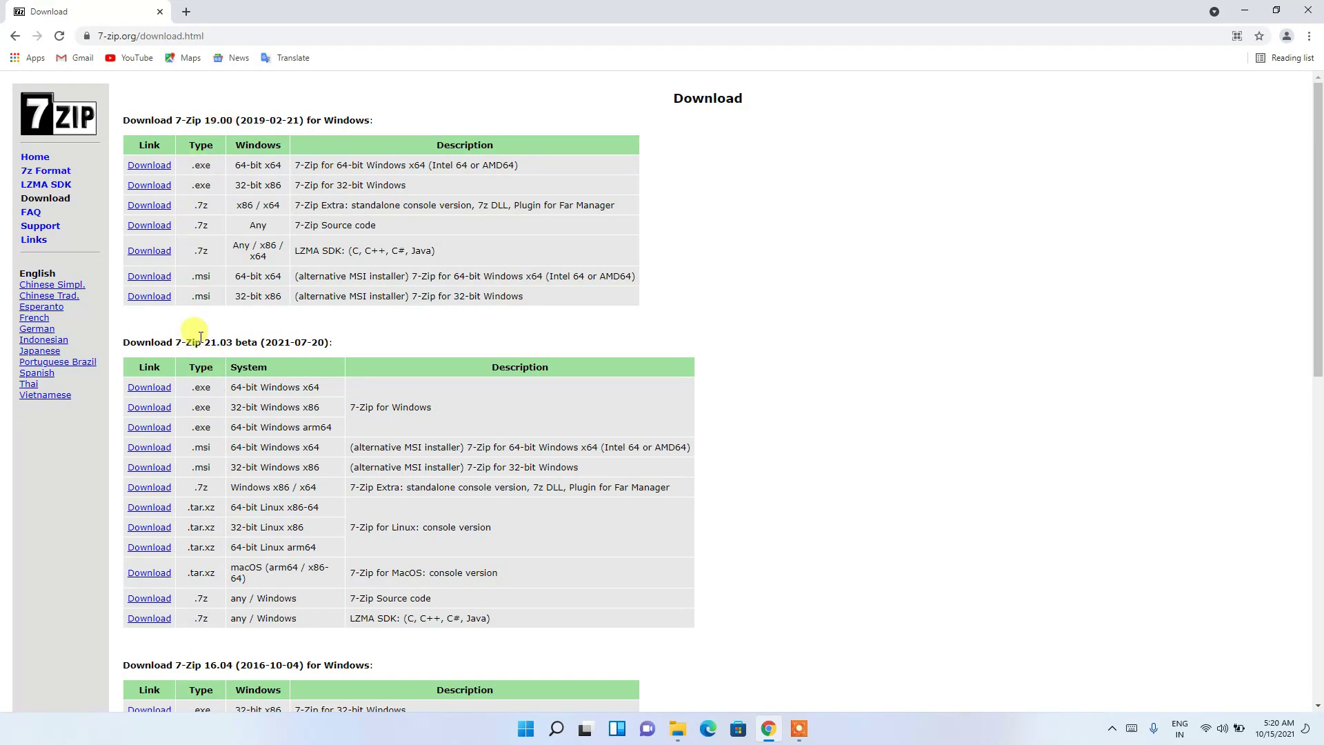
pyautogui.moveTo(207, 339); pyautogui.dragTo(250, 342)
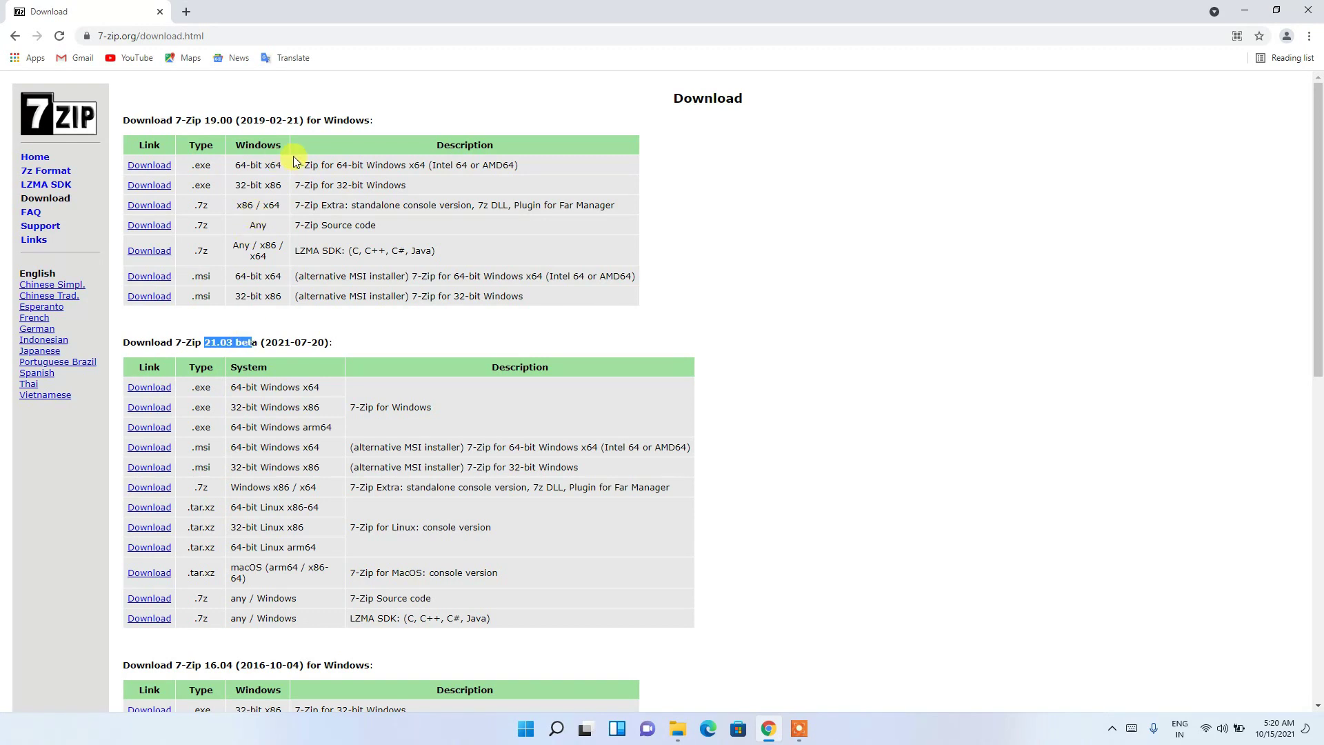
pyautogui.moveTo(235, 119); pyautogui.dragTo(205, 118)
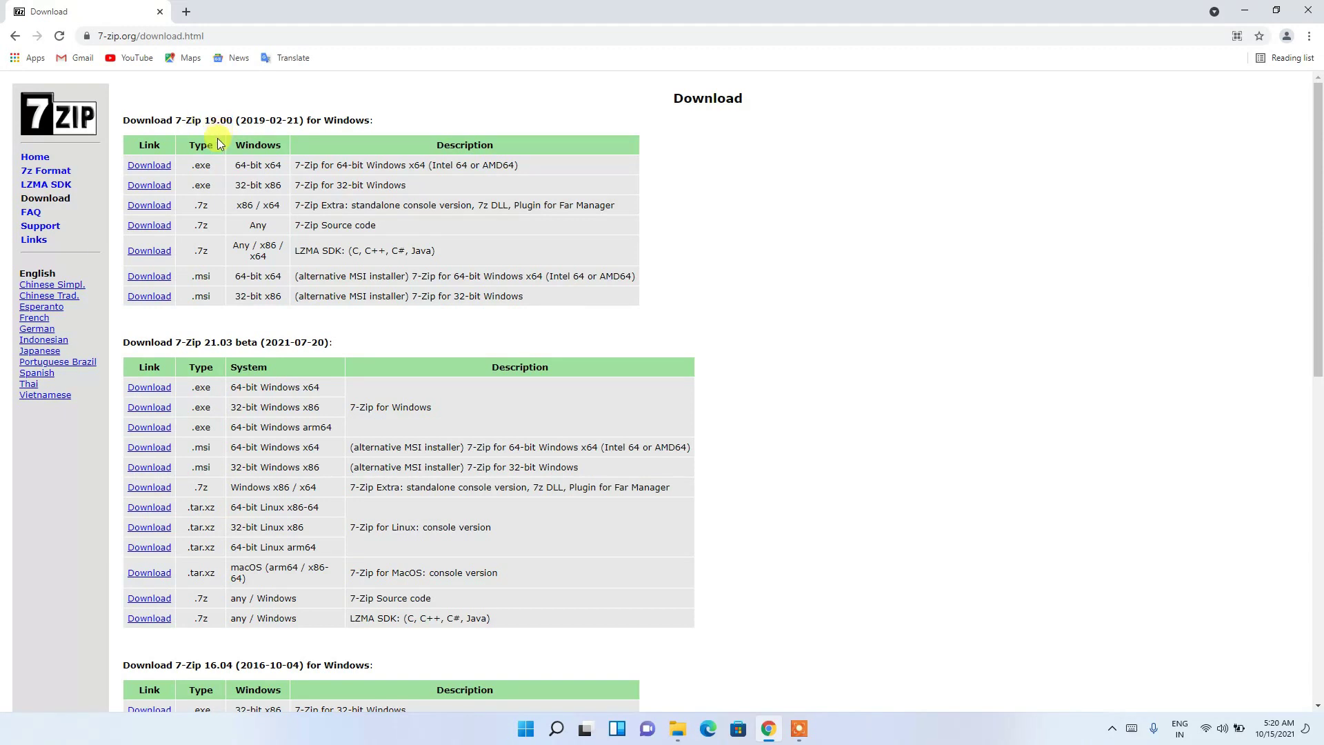
# Step: Download the 64-bit x64 .exe installer of 7-Zip 19.00, view the downloads list and minimise the browser
pyautogui.click(153, 170)
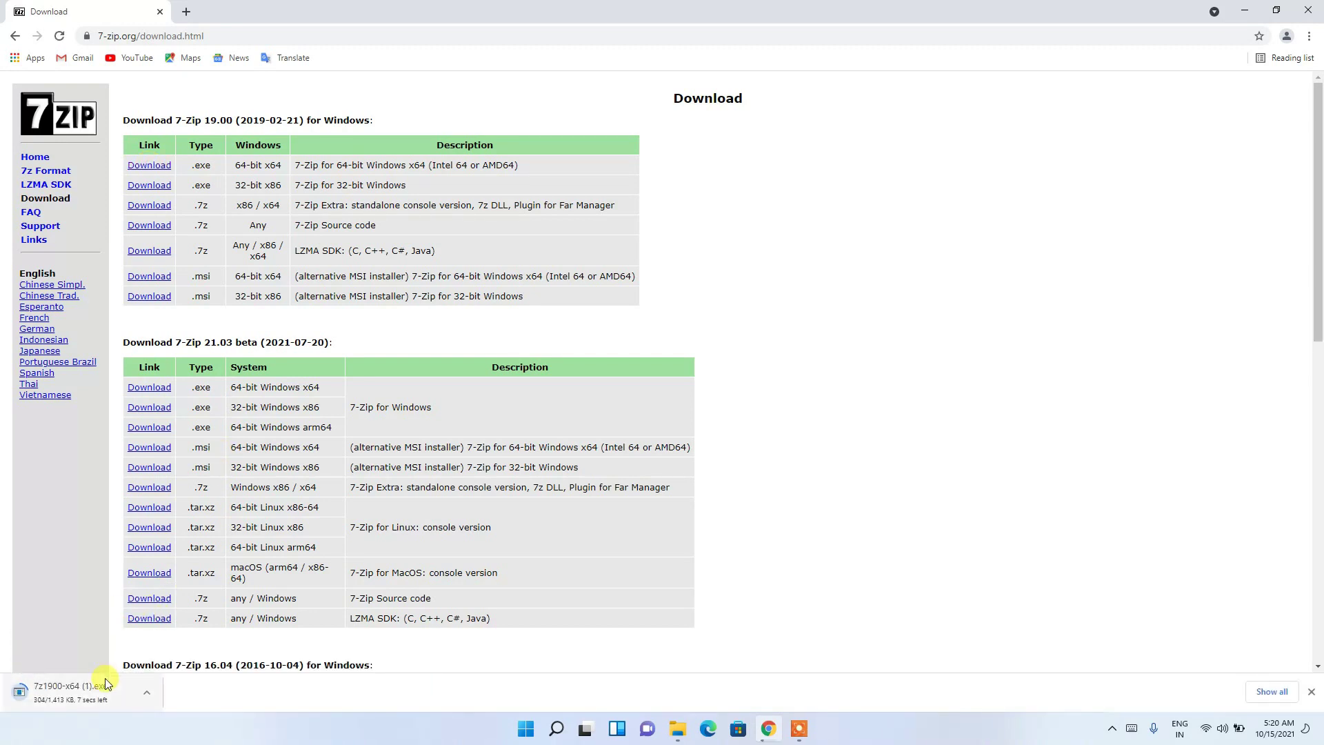
pyautogui.click(1267, 692)
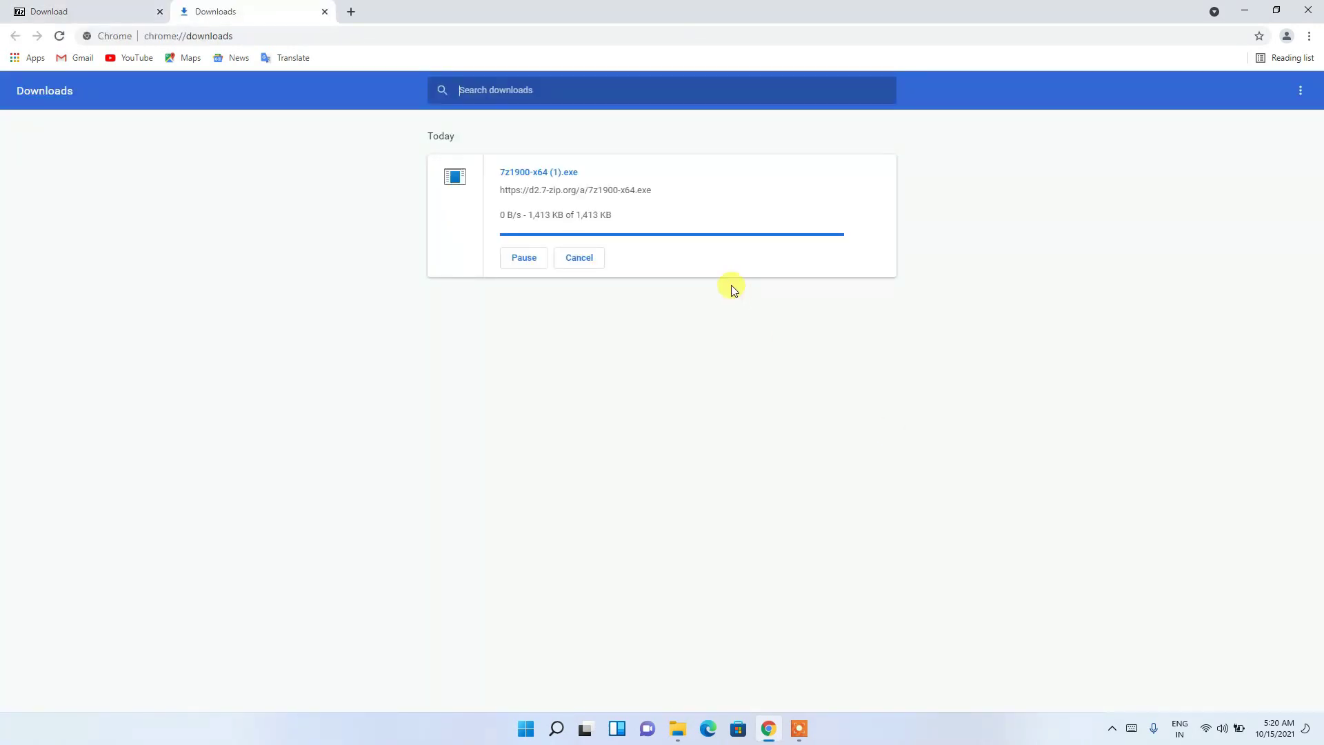
pyautogui.click(876, 173)
pyautogui.click(1242, 13)
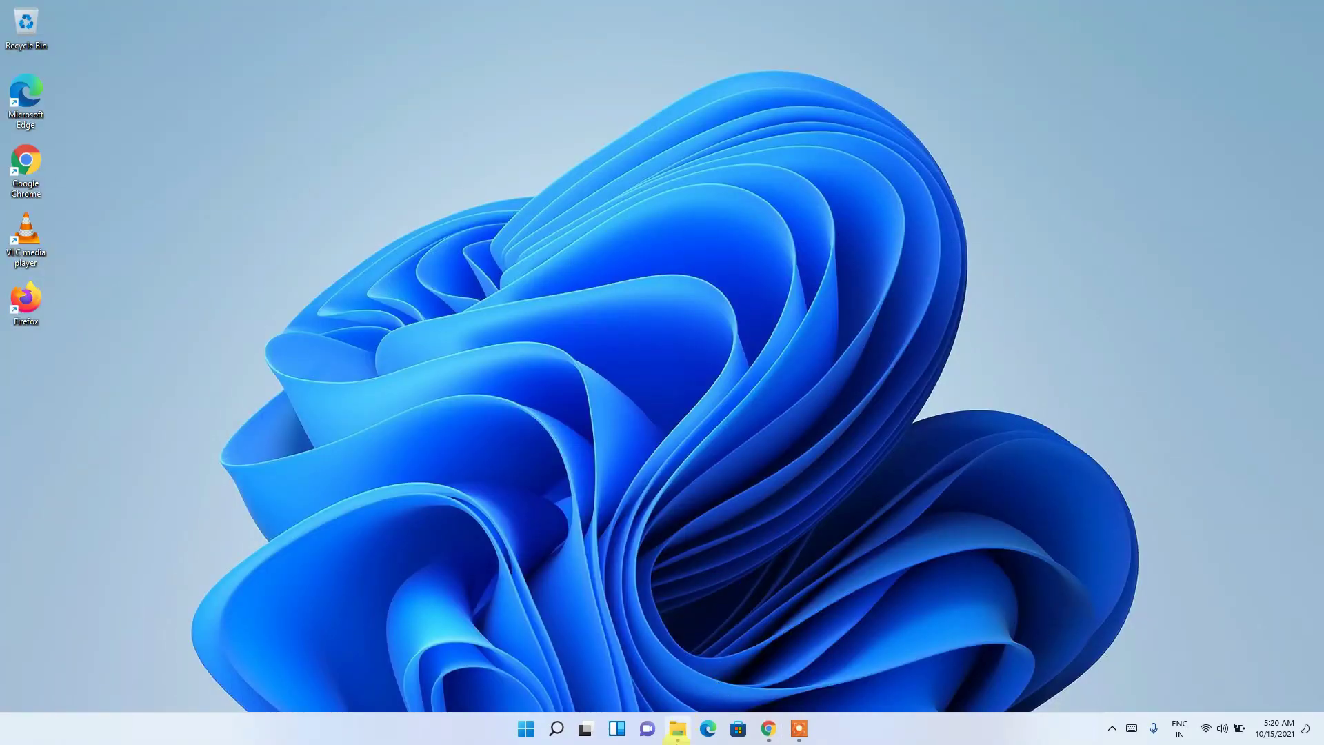
# Step: Switch to File Explorer, run the 7z1900-x64 installer from the Software folder and minimise the folder window
pyautogui.click(676, 733)
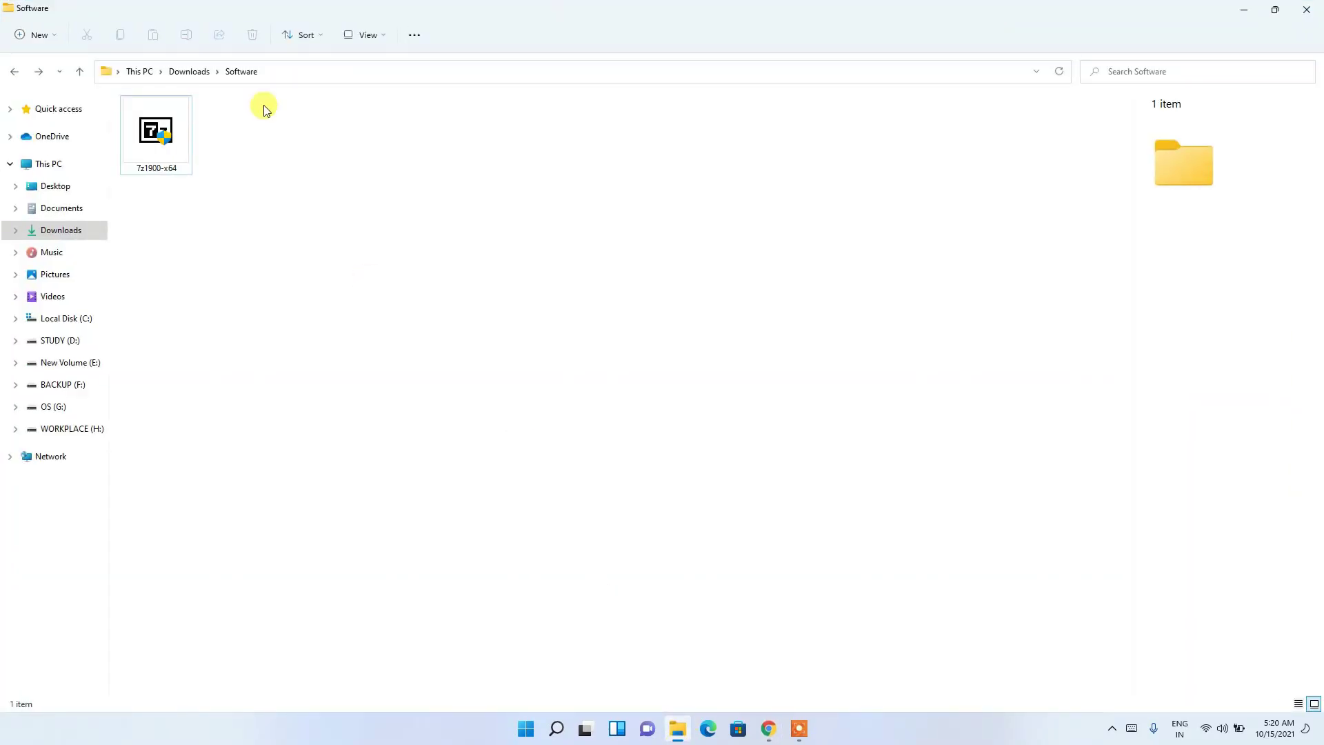
pyautogui.click(168, 147)
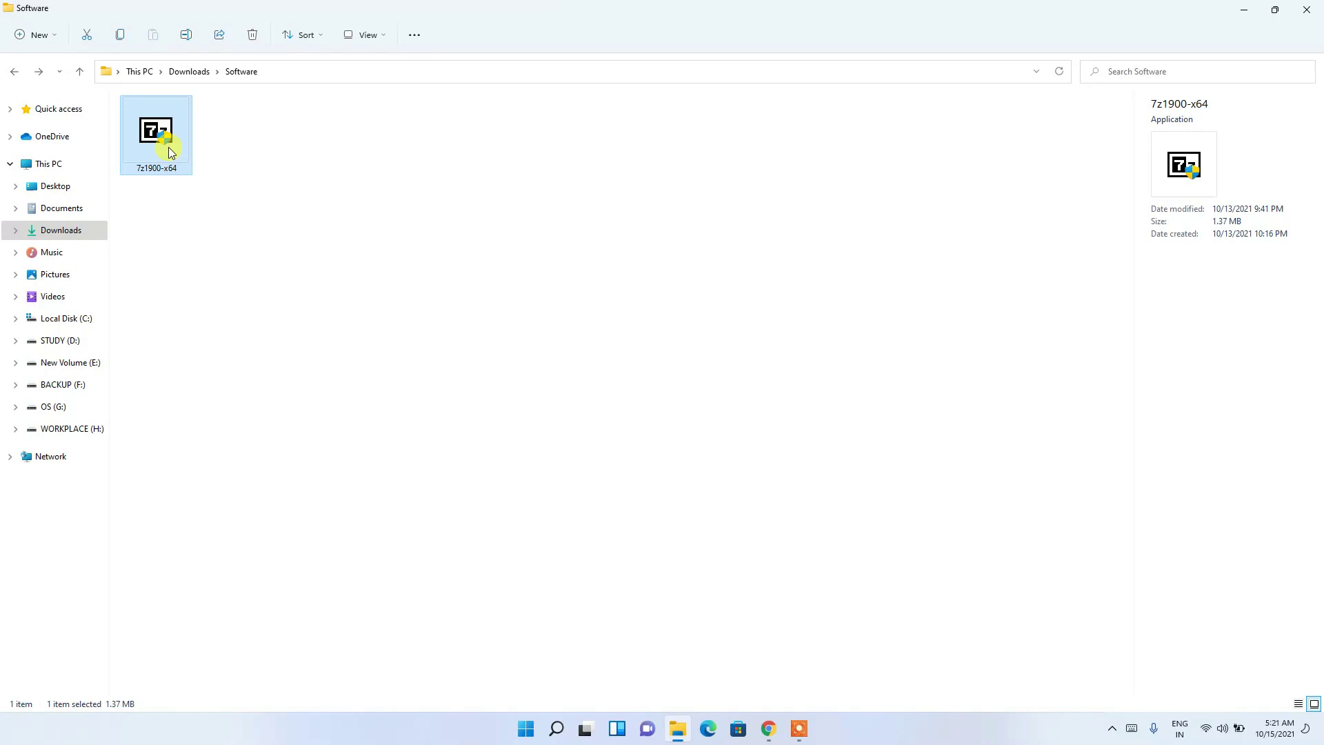
pyautogui.doubleClick(168, 146)
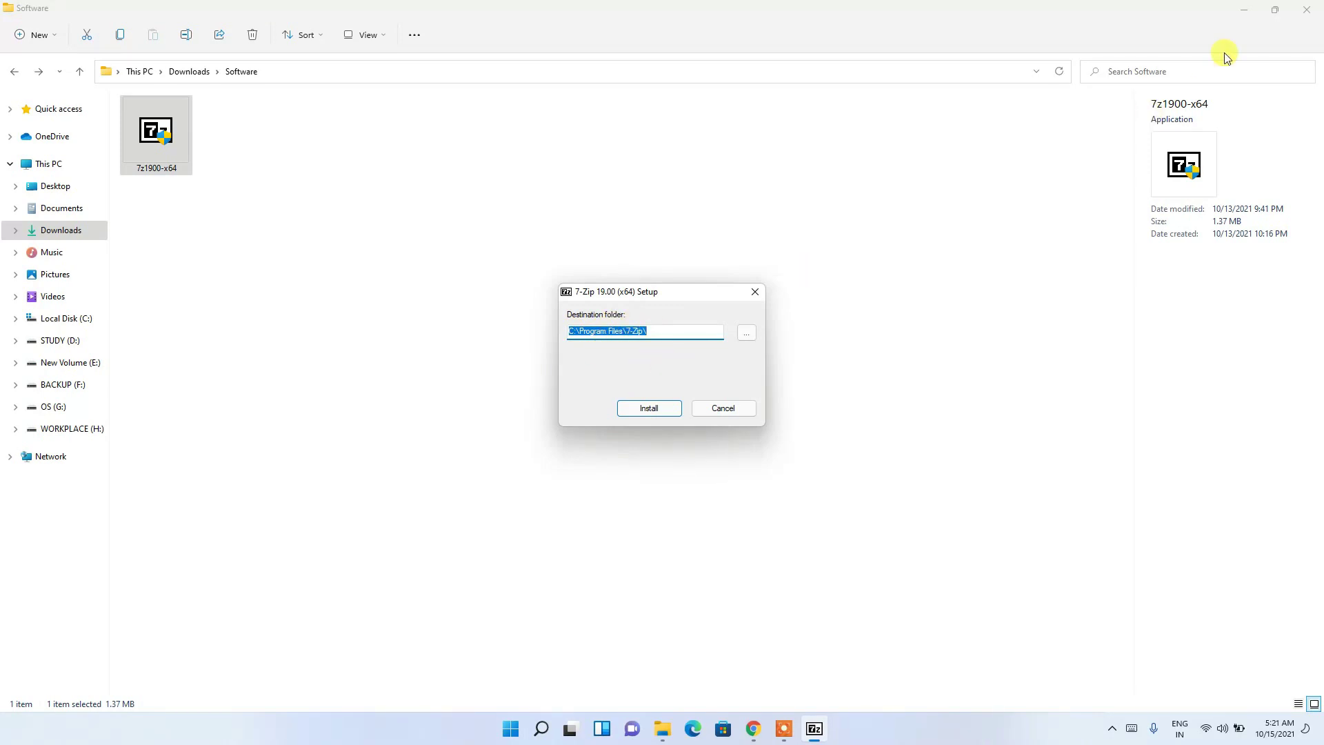
pyautogui.click(1242, 15)
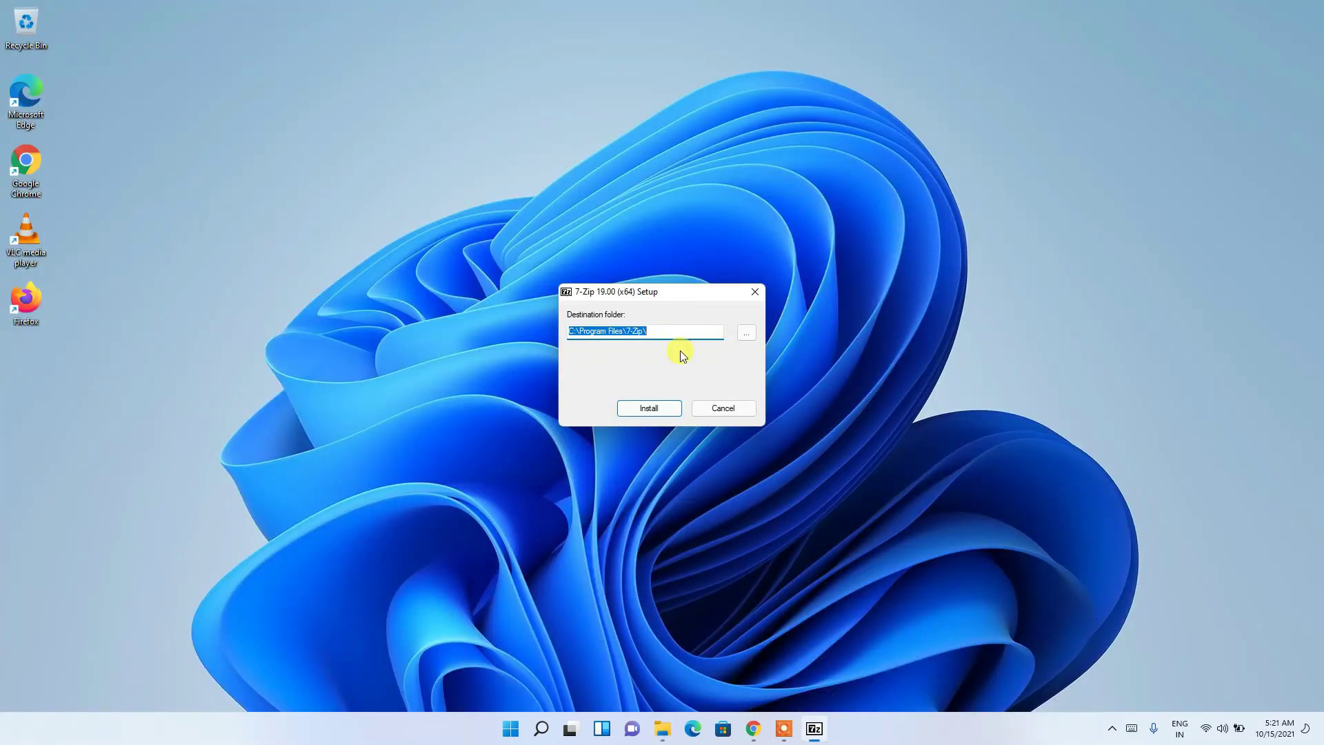
# Step: Install 7-Zip 19.00 (x64) into C:\Program Files\7-Zip\ and close the setup
pyautogui.doubleClick(646, 332)
pyautogui.moveTo(646, 333); pyautogui.dragTo(528, 341)
pyautogui.click(660, 412)
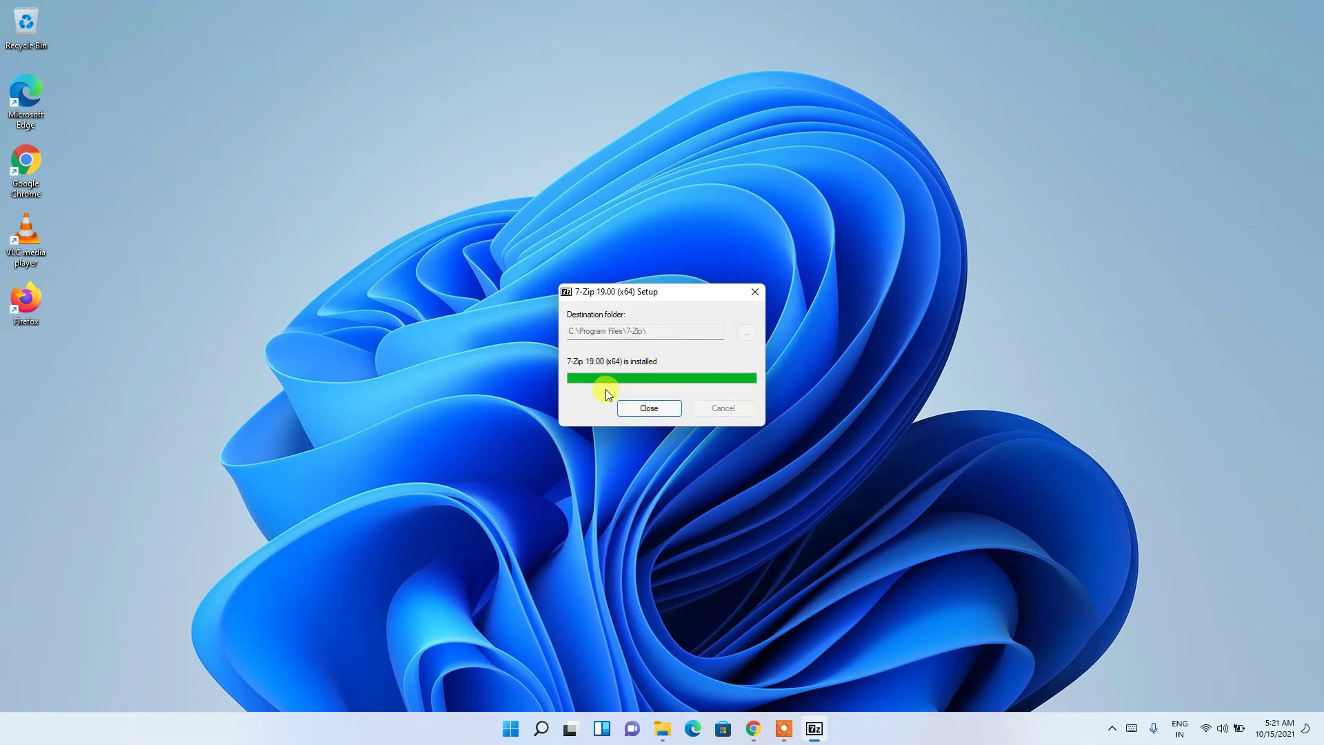
pyautogui.click(660, 409)
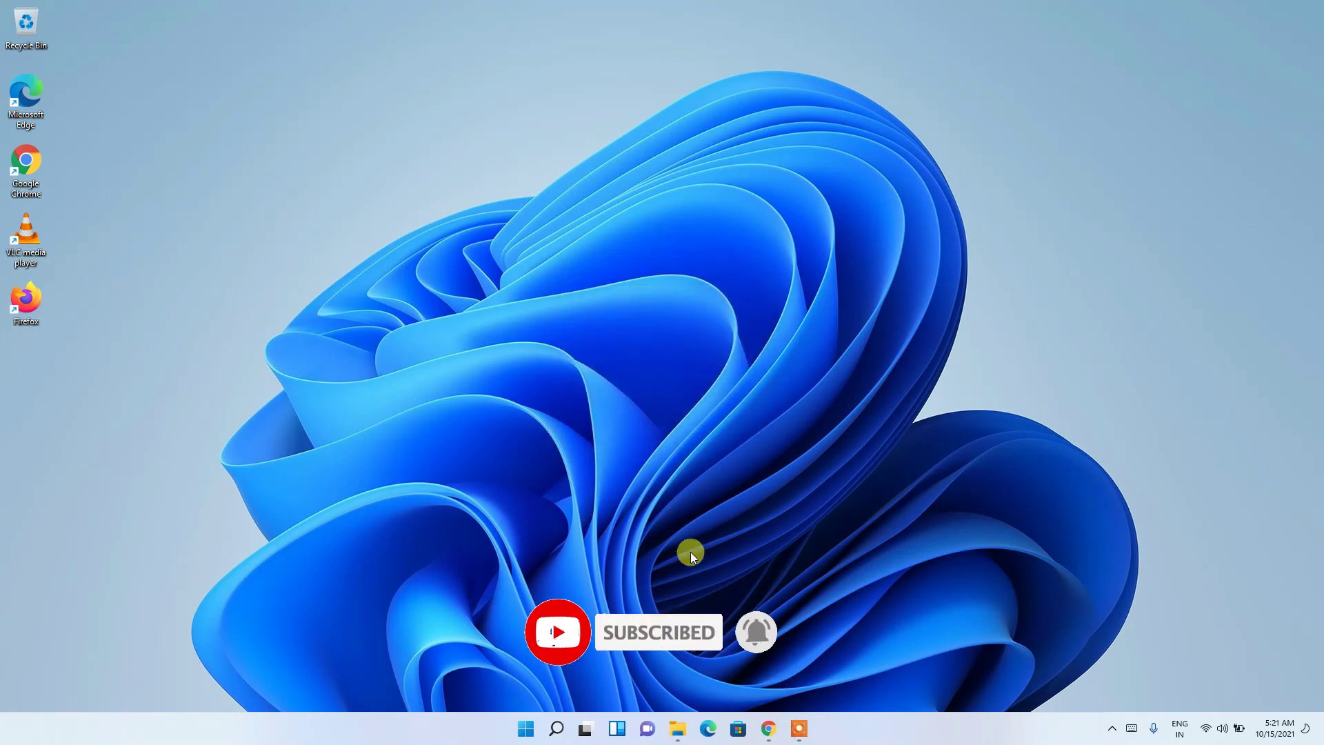
# Step: Switch to File Explorer, go to the Documents folder and select the Recipe-Shopping-Angular-App folder
pyautogui.click(678, 729)
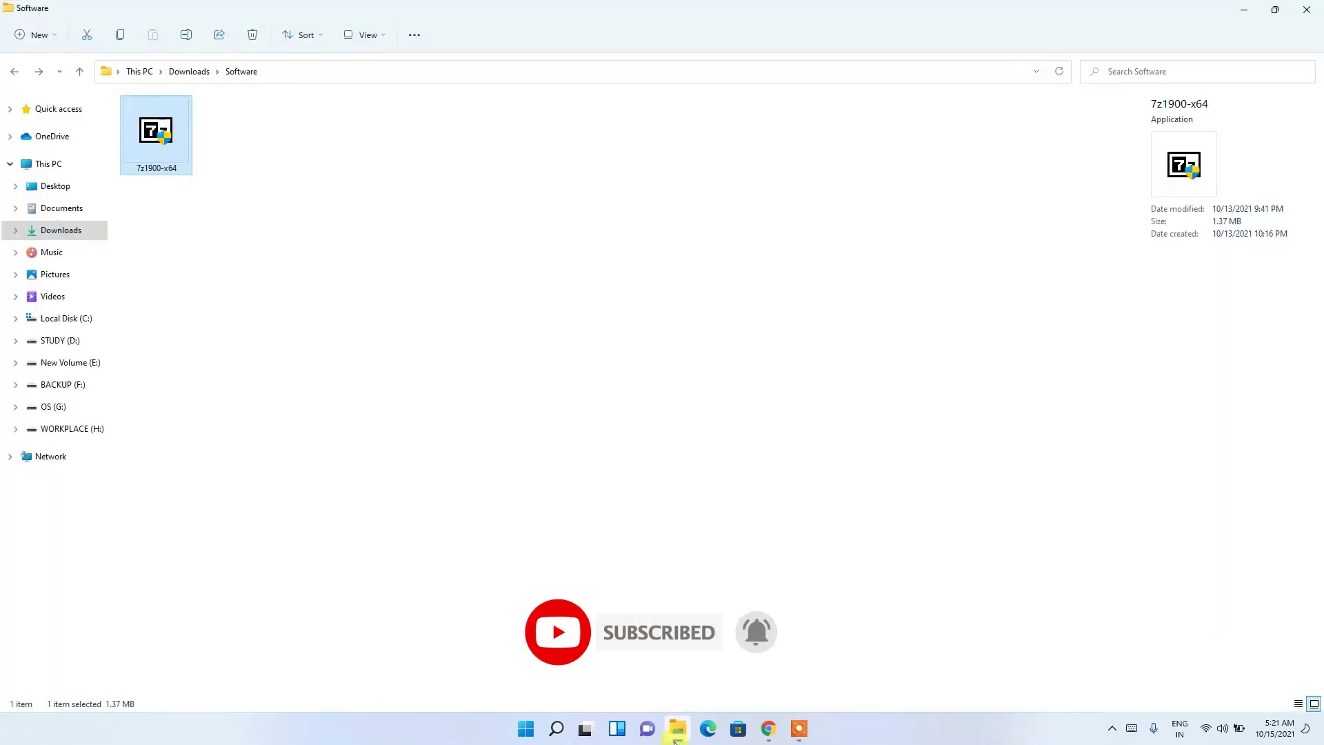
pyautogui.click(61, 207)
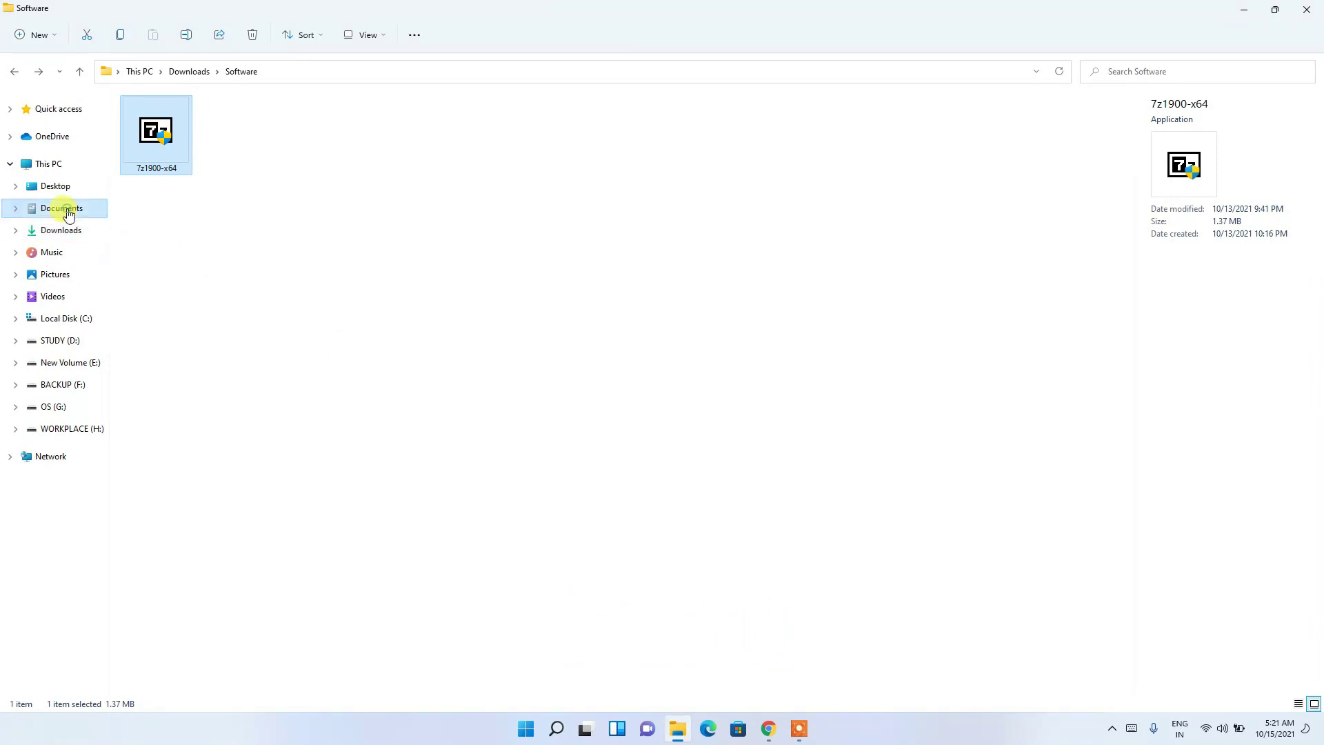
pyautogui.click(142, 147)
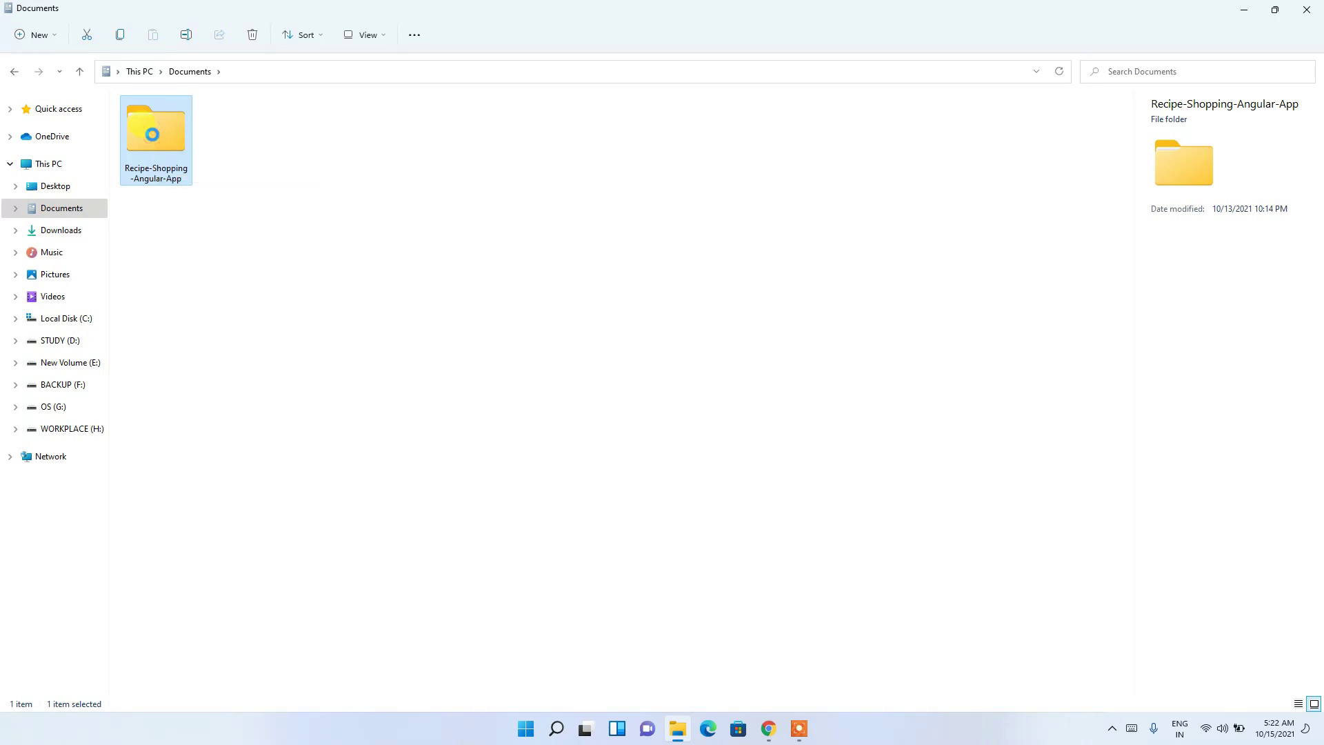
# Step: Check the size of the Recipe-Shopping-Angular-App folder in its properties, then close them
pyautogui.rightClick(153, 133)
pyautogui.click(222, 314)
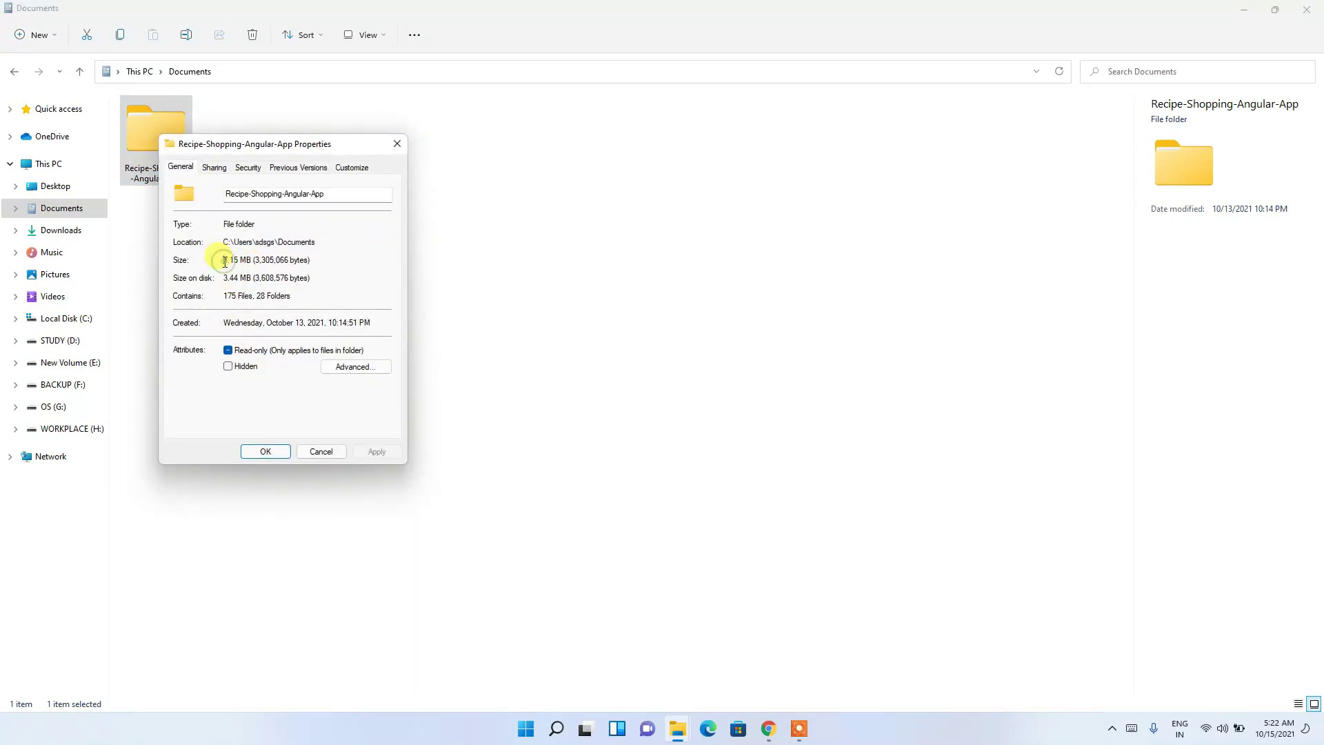
pyautogui.moveTo(224, 260); pyautogui.dragTo(247, 260)
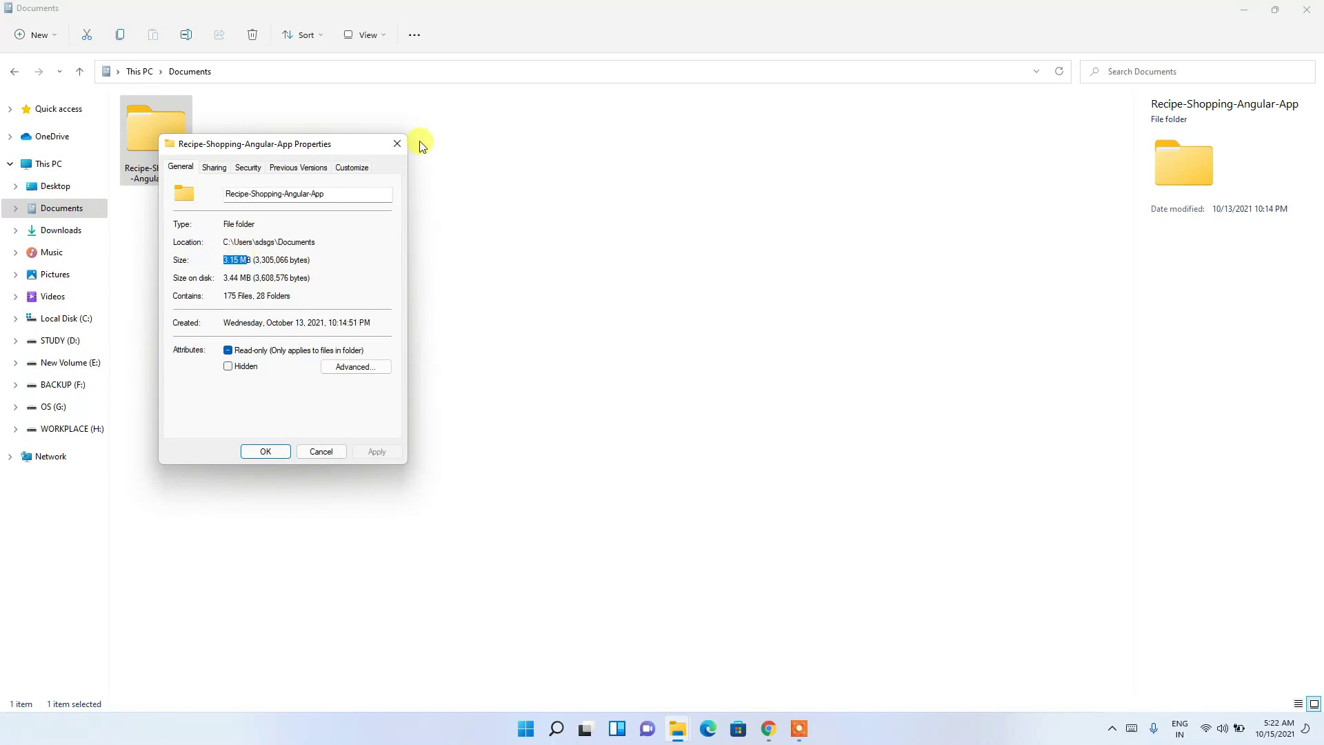
pyautogui.click(396, 144)
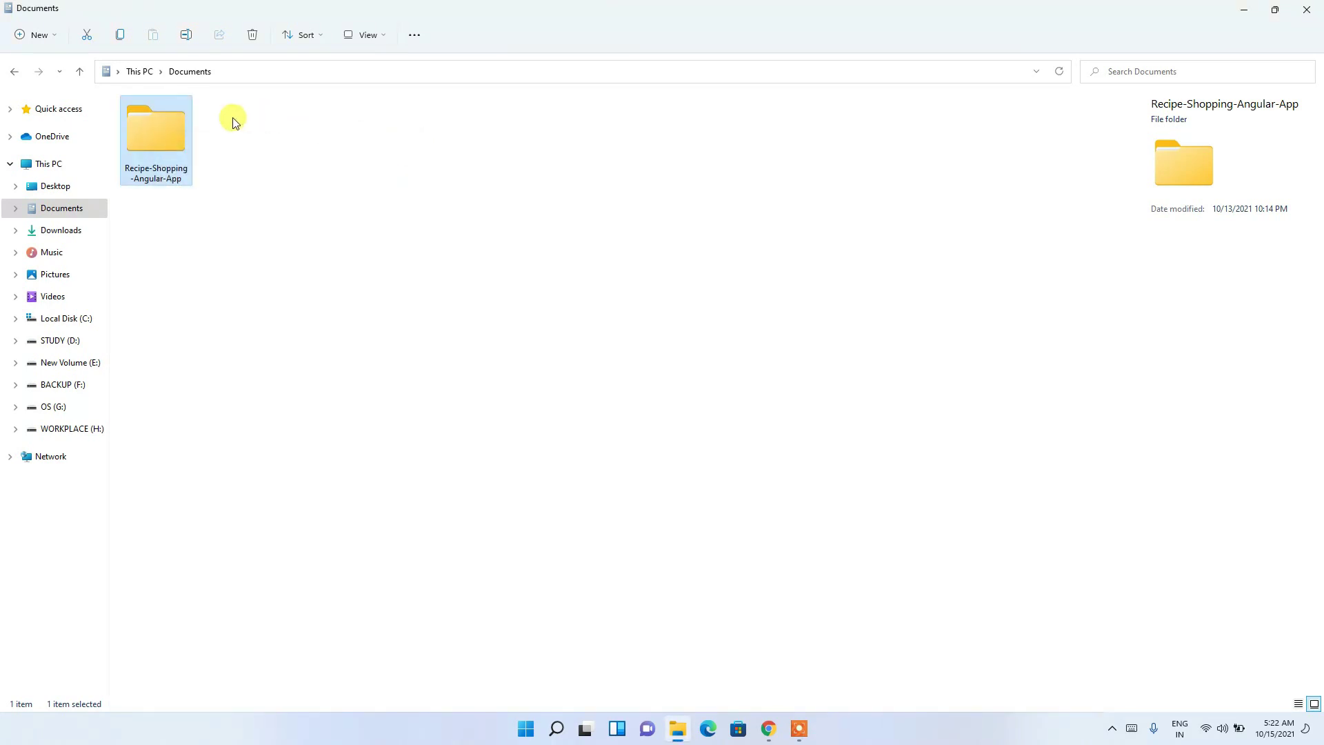
# Step: Compress the Recipe-Shopping-Angular-App folder to a ZIP file, keeping the suggested name
pyautogui.rightClick(158, 130)
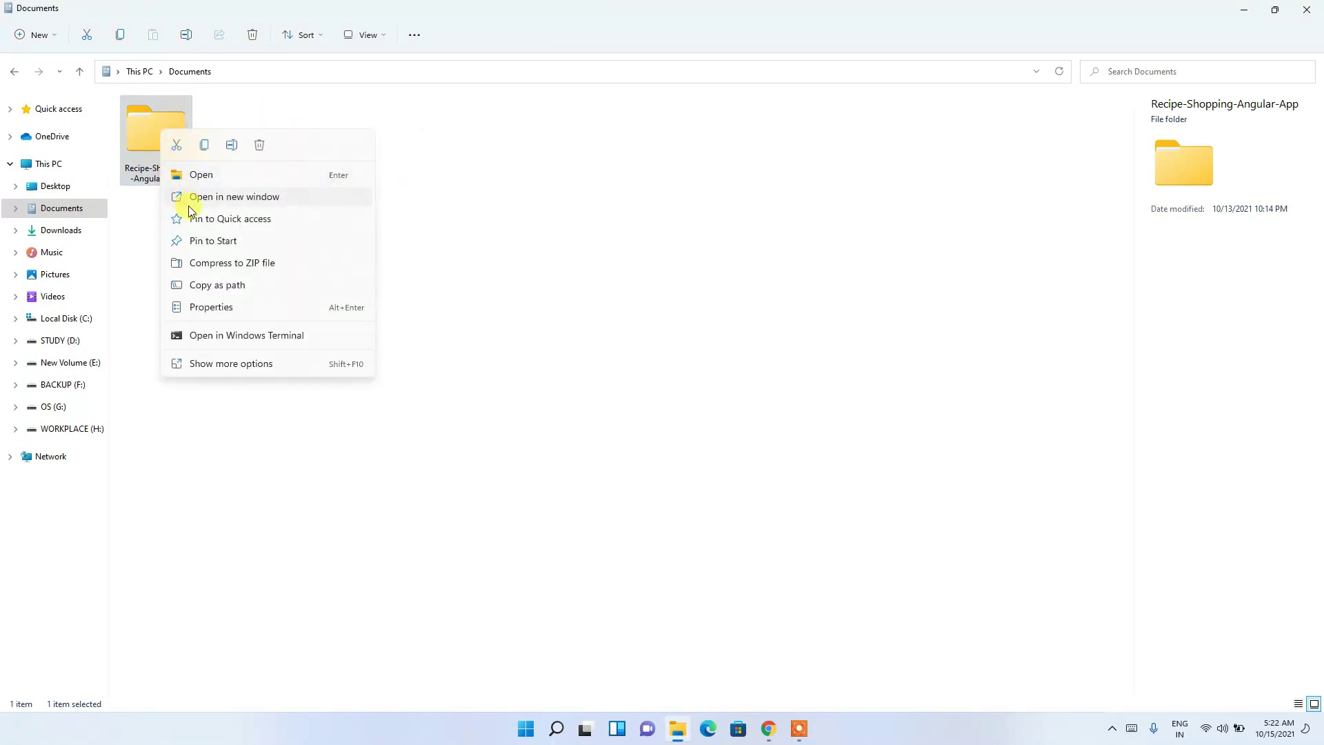
pyautogui.click(218, 265)
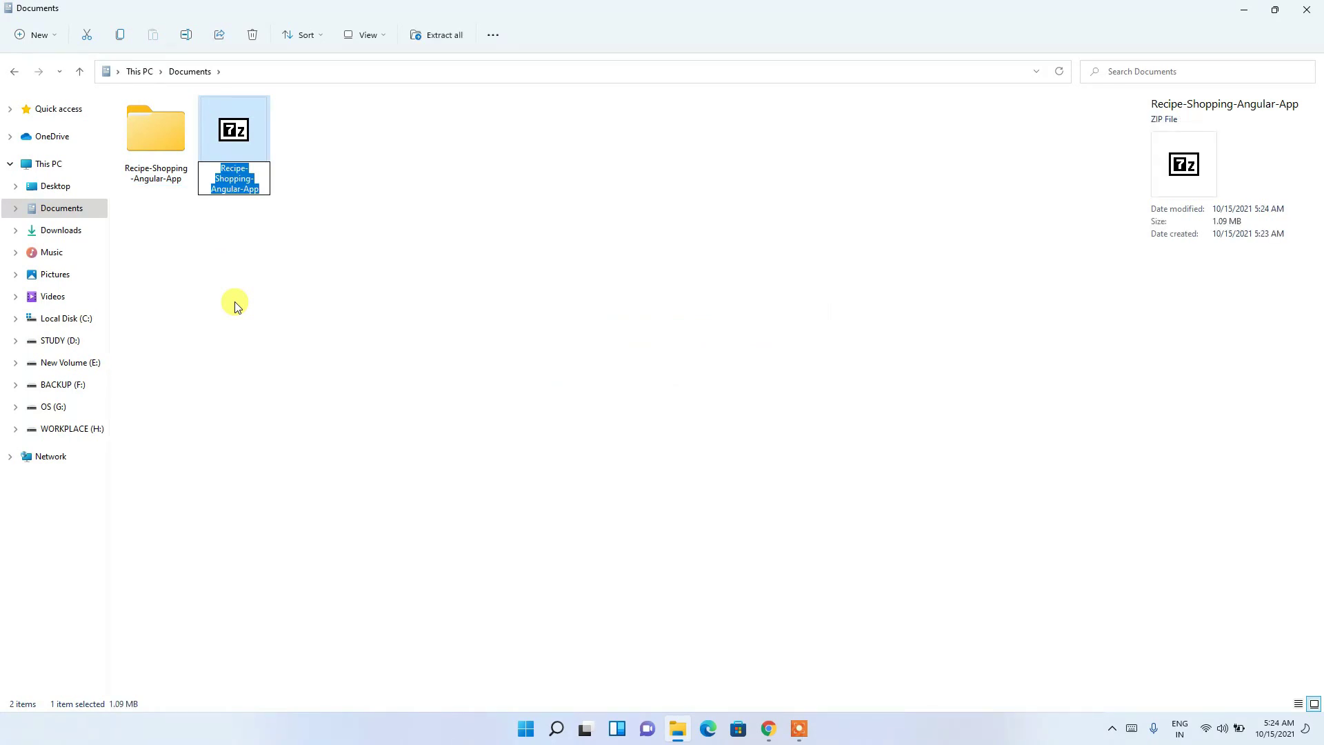
pyautogui.click(282, 255)
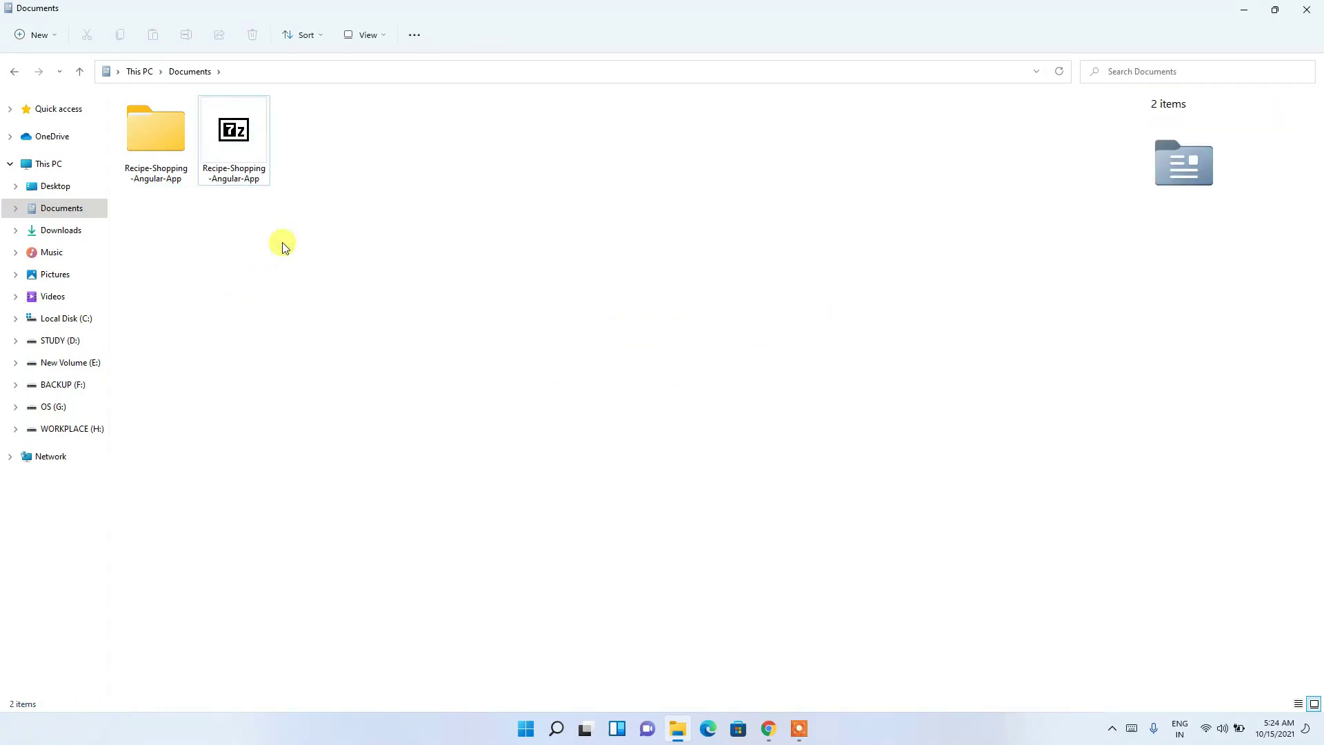
# Step: In the Recipe-Shopping-Angular-App ZIP file's properties, choose 7-Zip File Manager as the app that opens .zip files
pyautogui.click(234, 138)
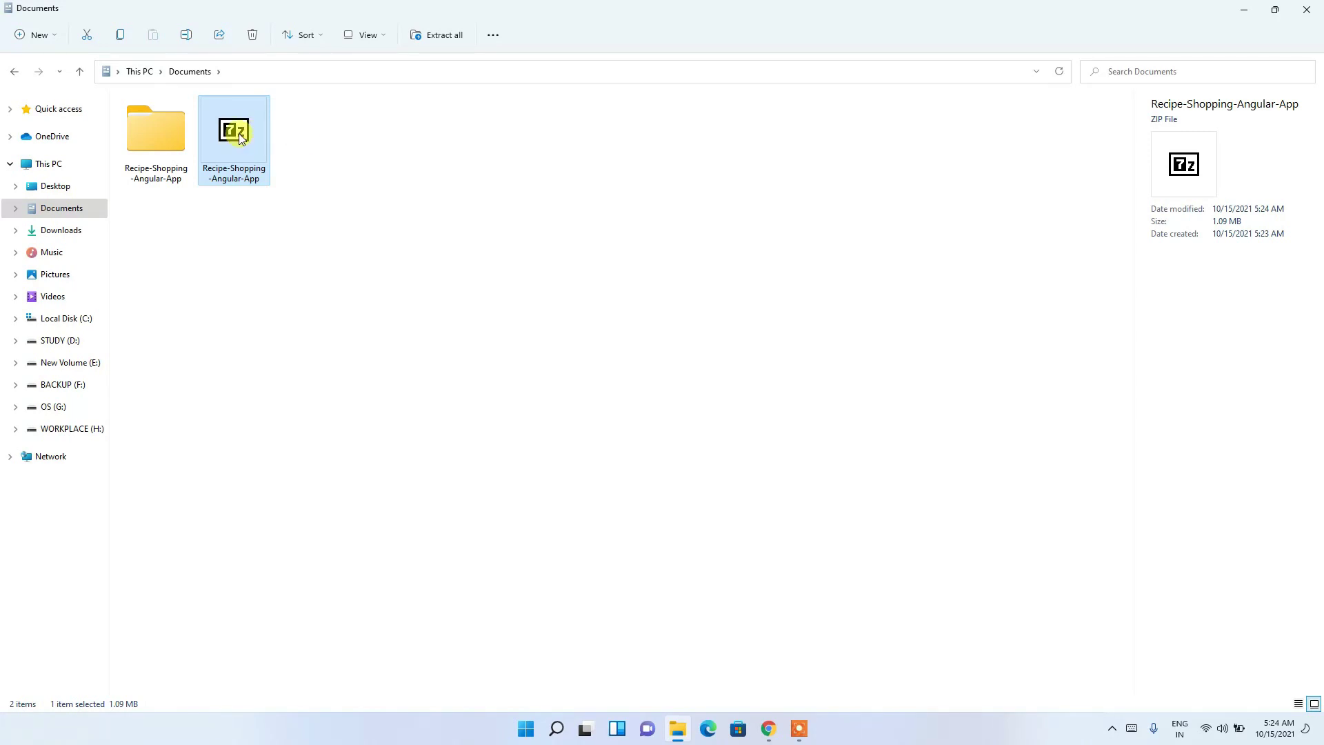
pyautogui.rightClick(226, 128)
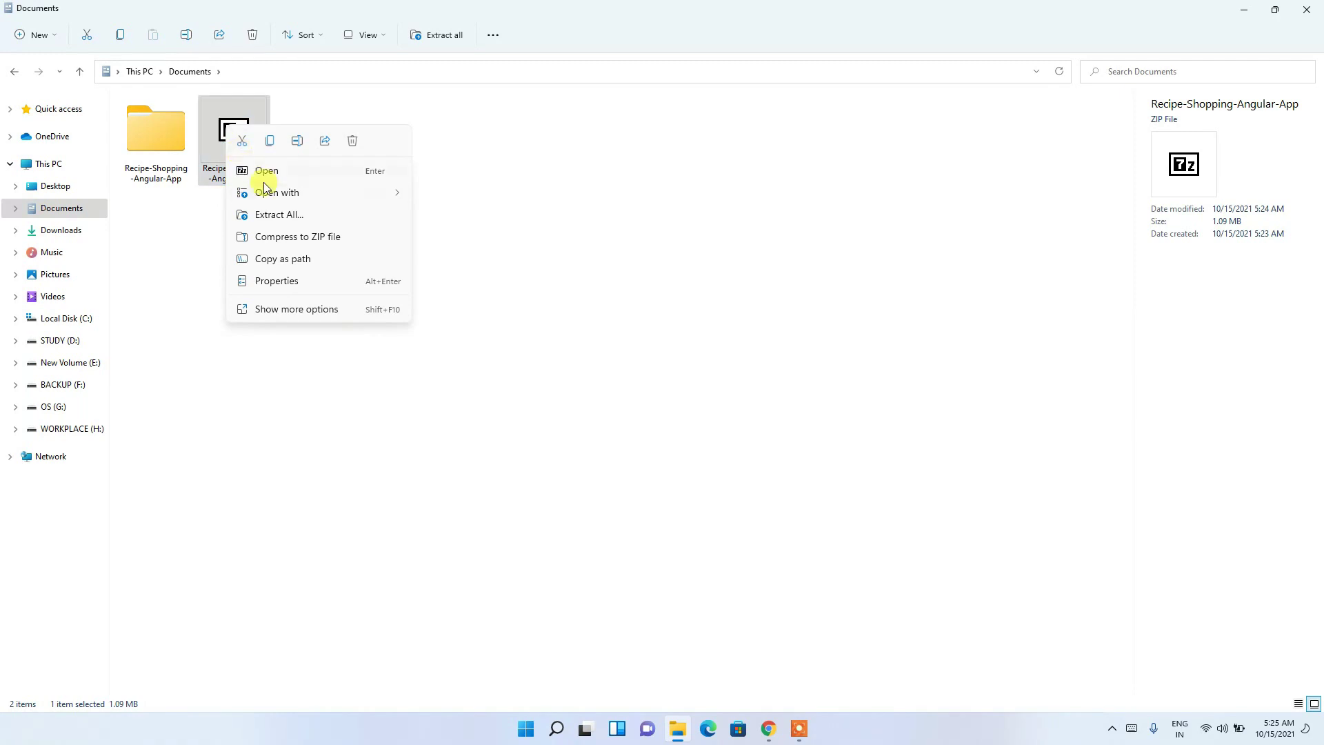
pyautogui.click(274, 279)
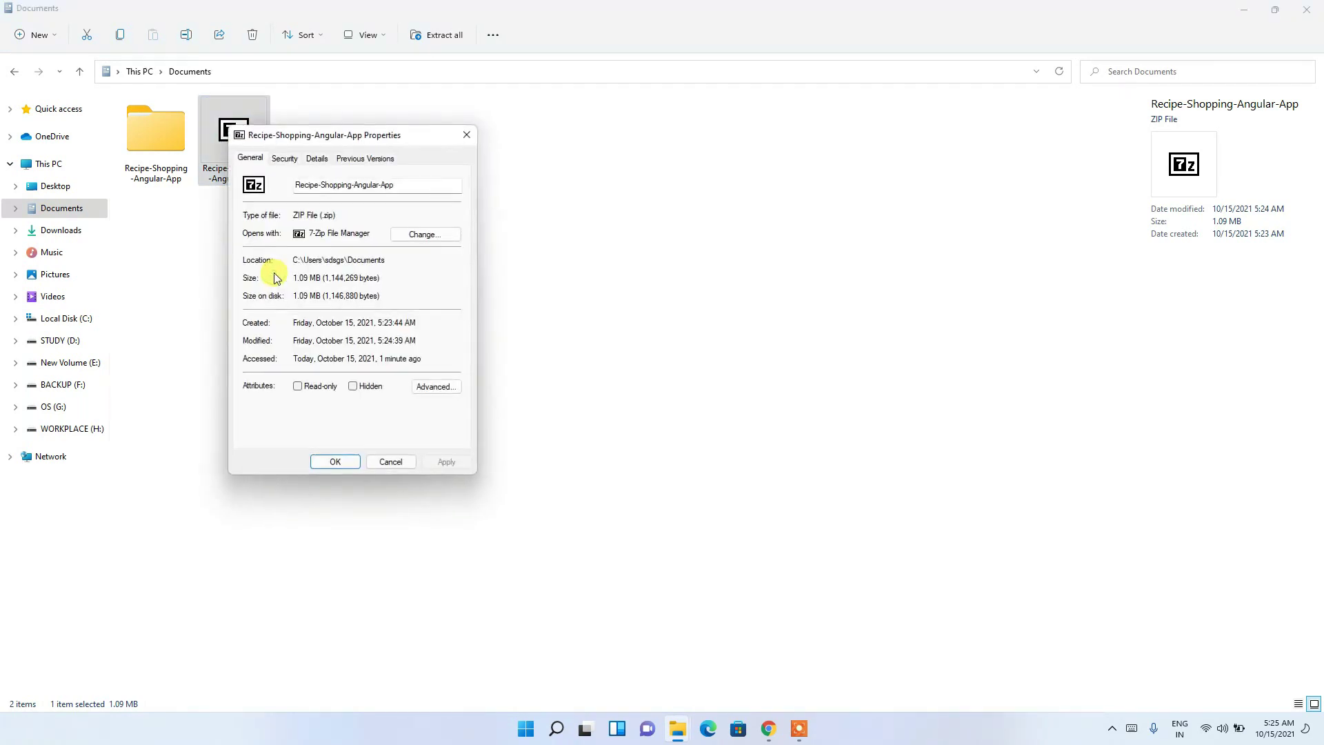
pyautogui.click(433, 238)
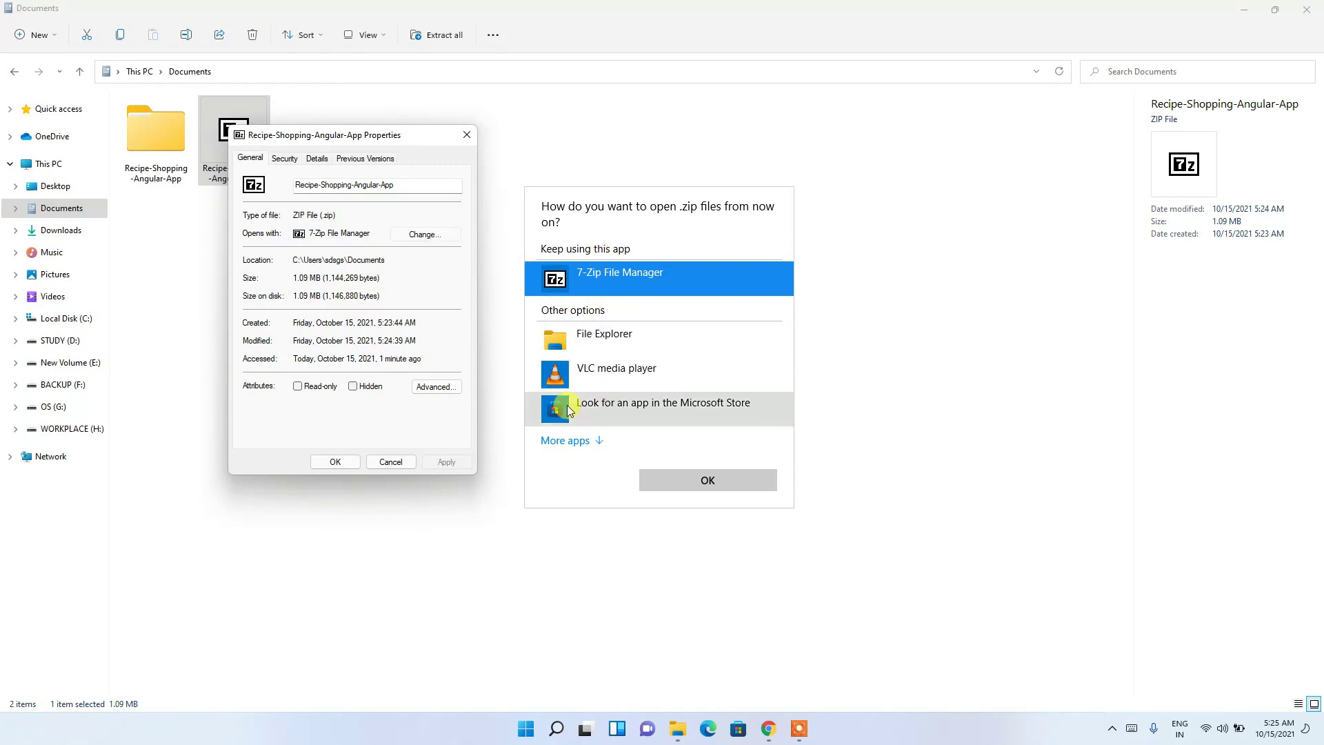
pyautogui.click(569, 441)
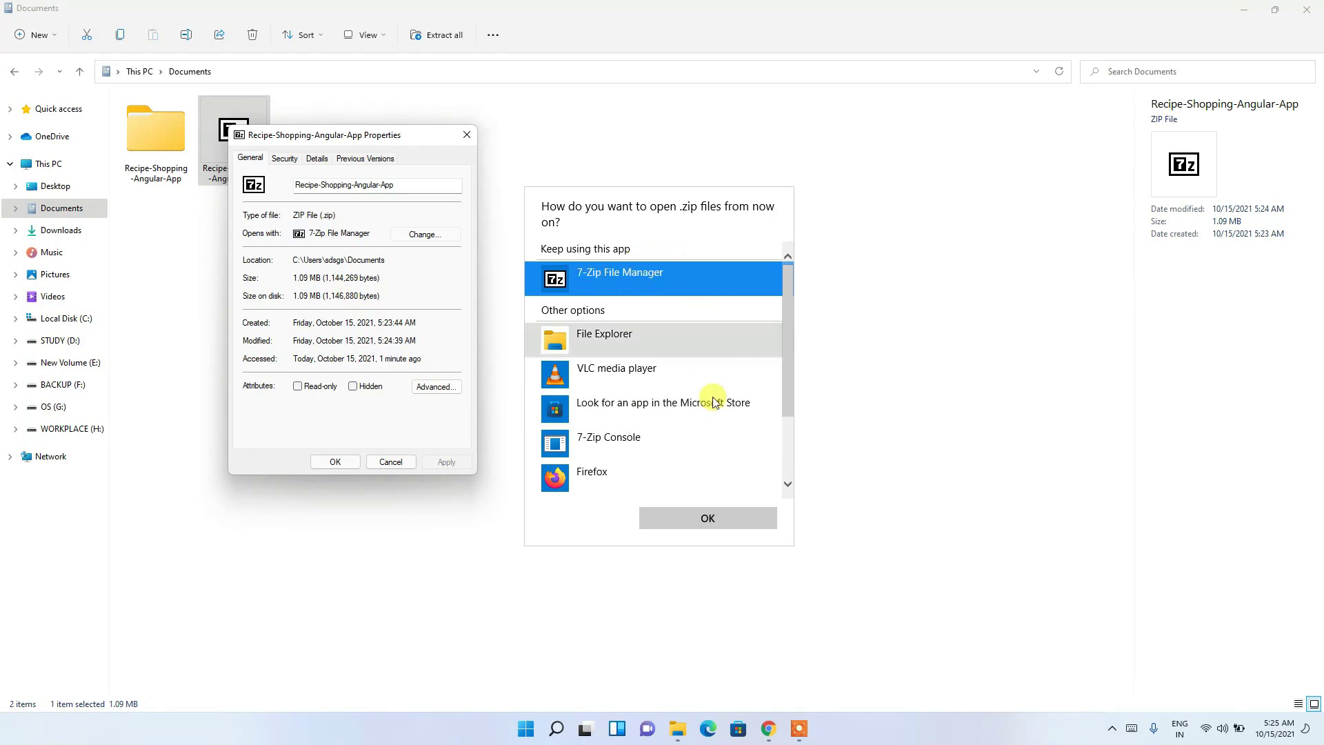
pyautogui.click(710, 521)
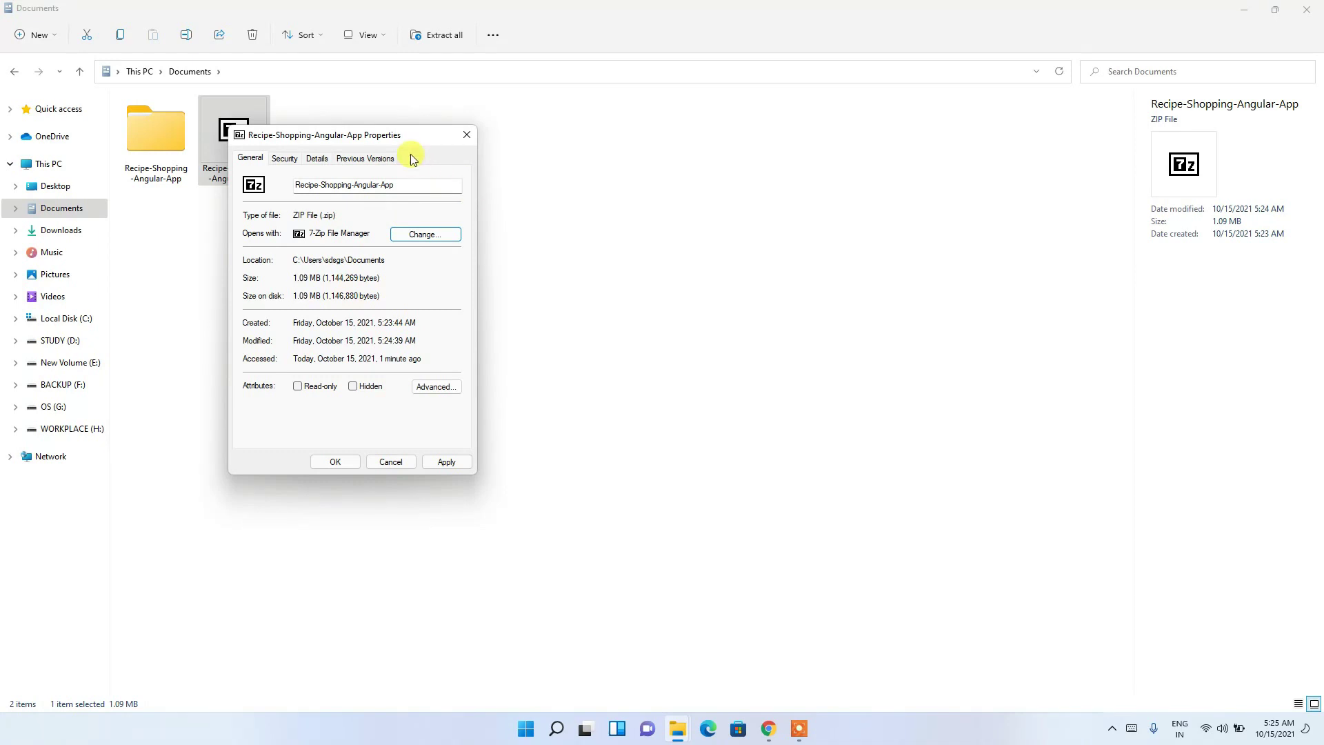
# Step: Examine the size of the Recipe-Shopping-Angular-App ZIP file in its properties
pyautogui.moveTo(399, 138); pyautogui.dragTo(523, 134)
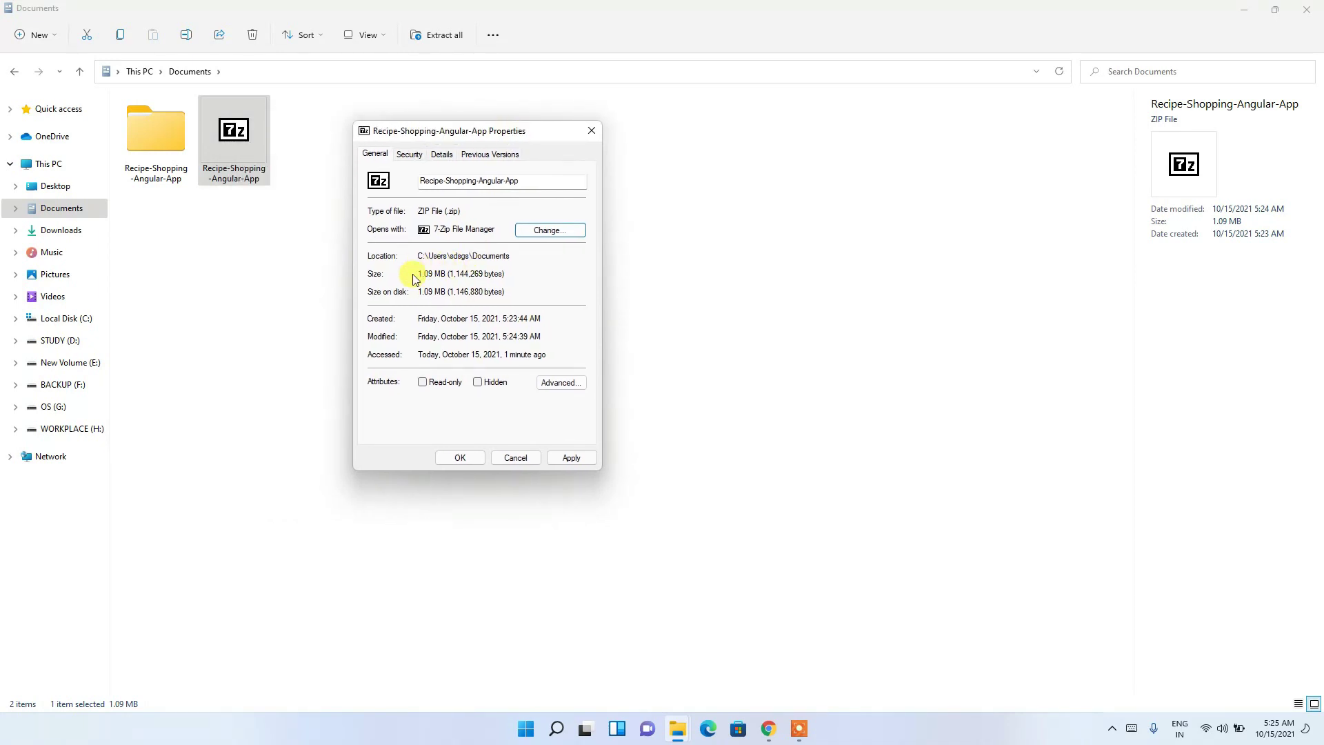
pyautogui.moveTo(418, 275); pyautogui.dragTo(445, 274)
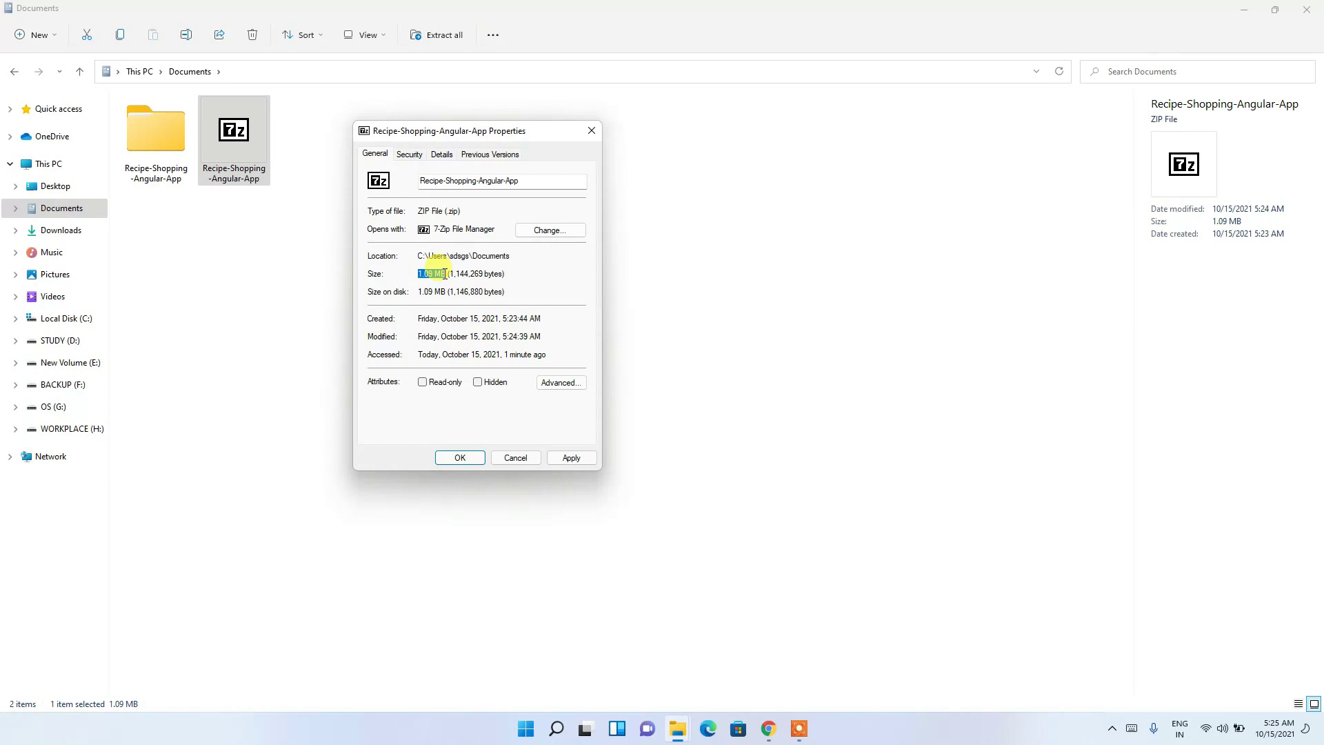
# Step: Close the ZIP file's properties and delete the original Recipe-Shopping-Angular-App folder, keeping only the ZIP file in Documents
pyautogui.click(591, 132)
pyautogui.click(409, 185)
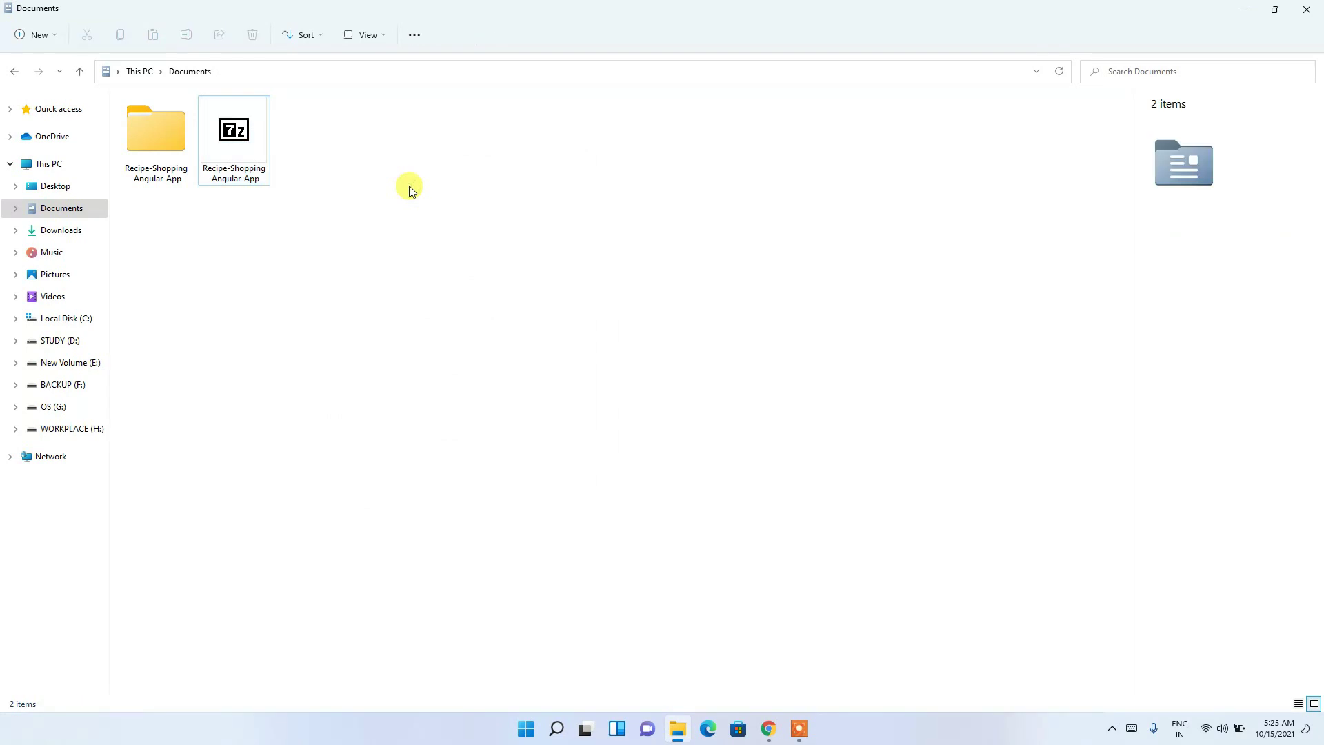
pyautogui.click(143, 138)
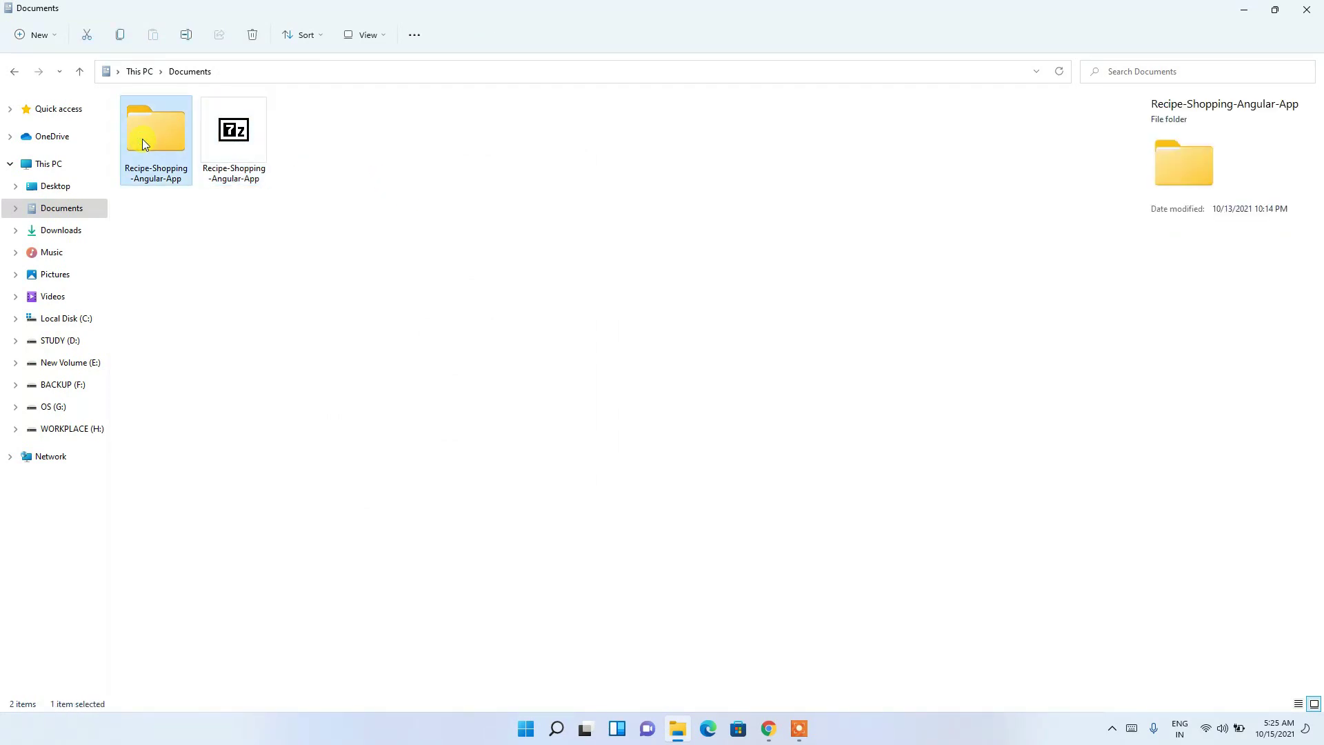
pyautogui.click(236, 151)
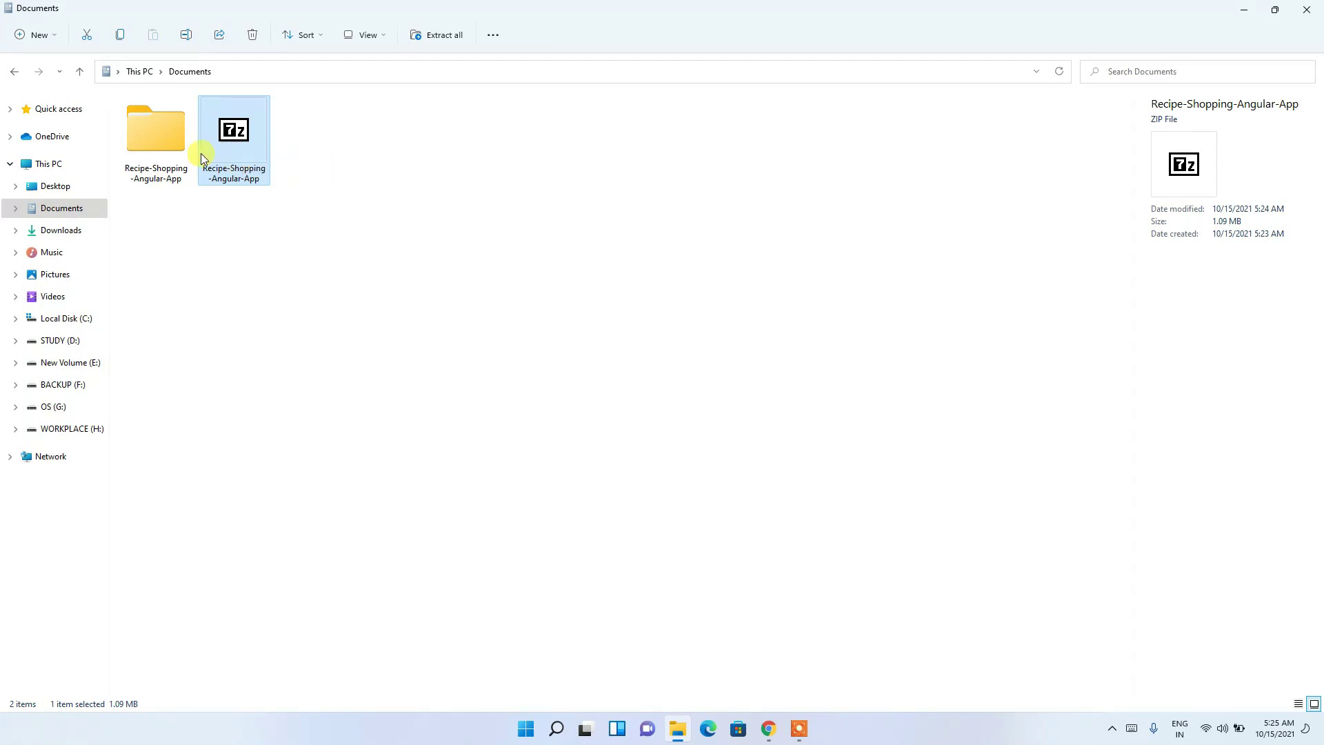
pyautogui.click(163, 139)
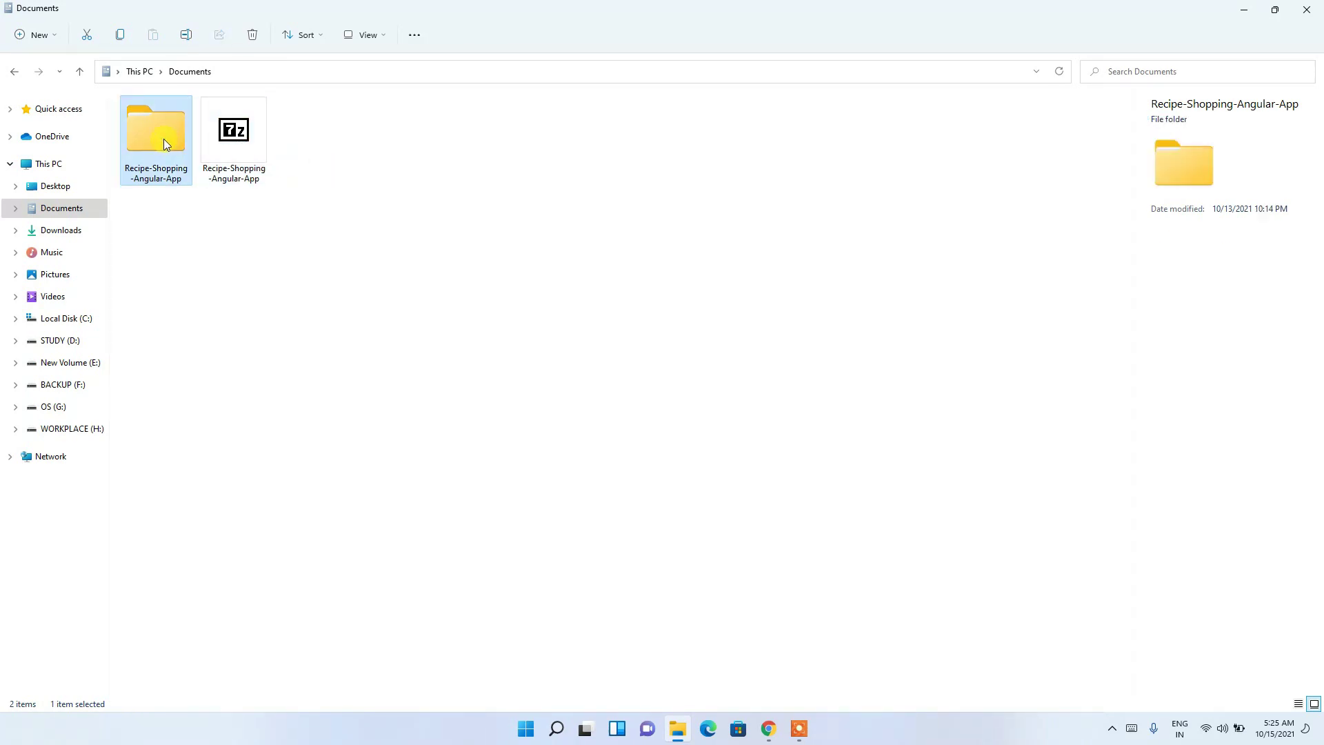
pyautogui.press('Delete')
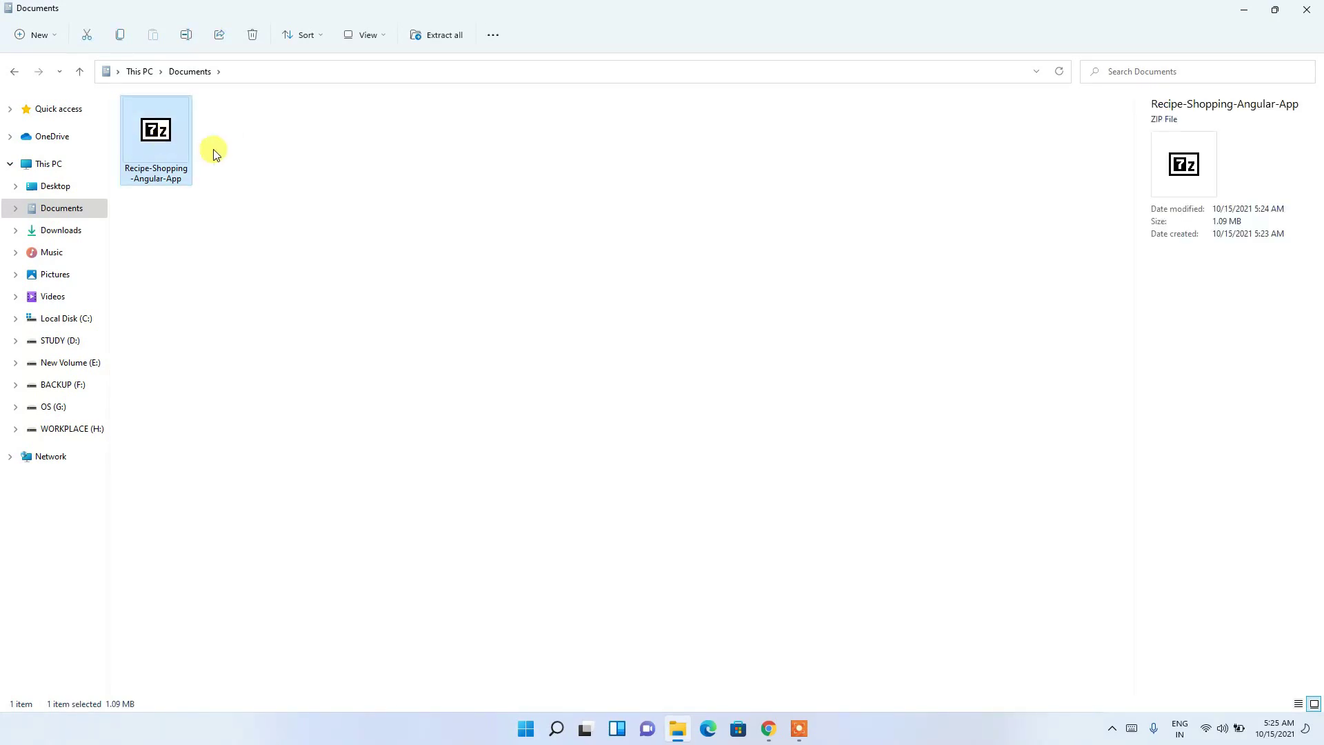
# Step: Open the Recipe-Shopping-Angular-App ZIP file in 7-Zip, extract its folder to the suggested Documents location, and close the archive
pyautogui.doubleClick(162, 130)
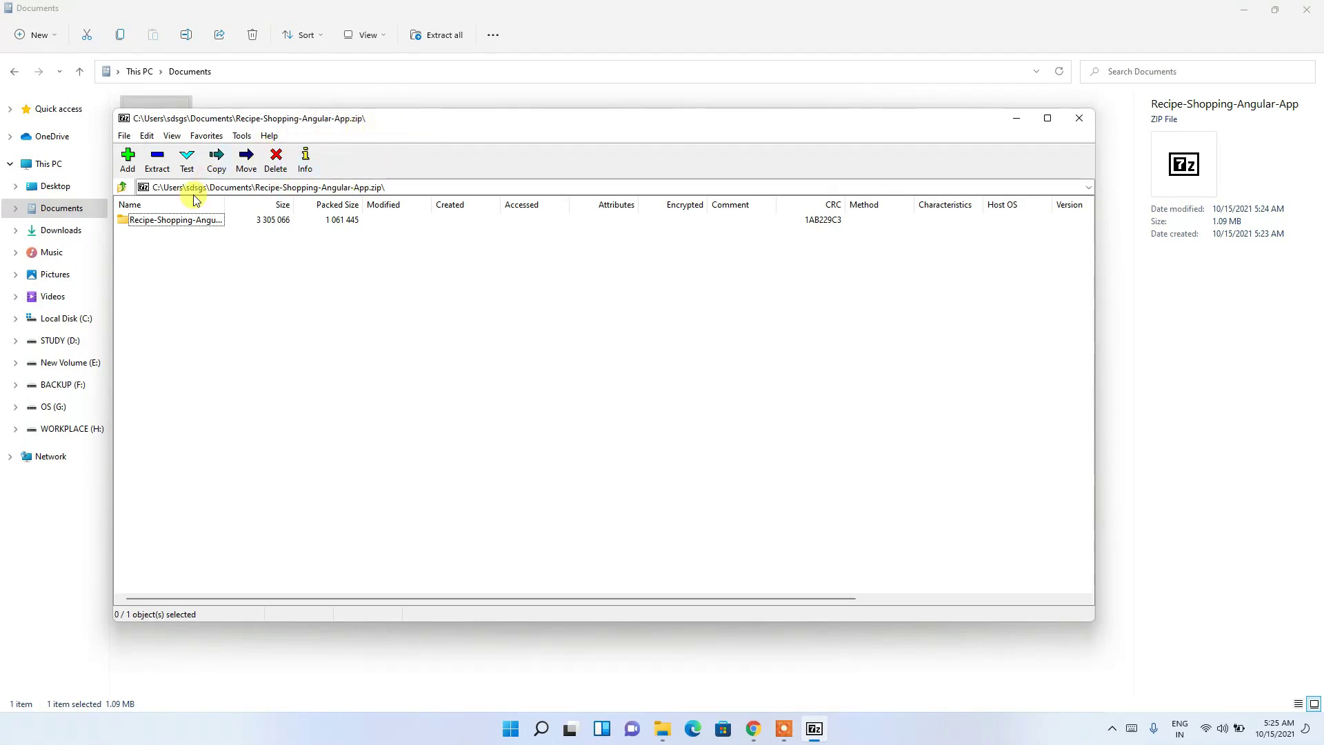
pyautogui.click(142, 221)
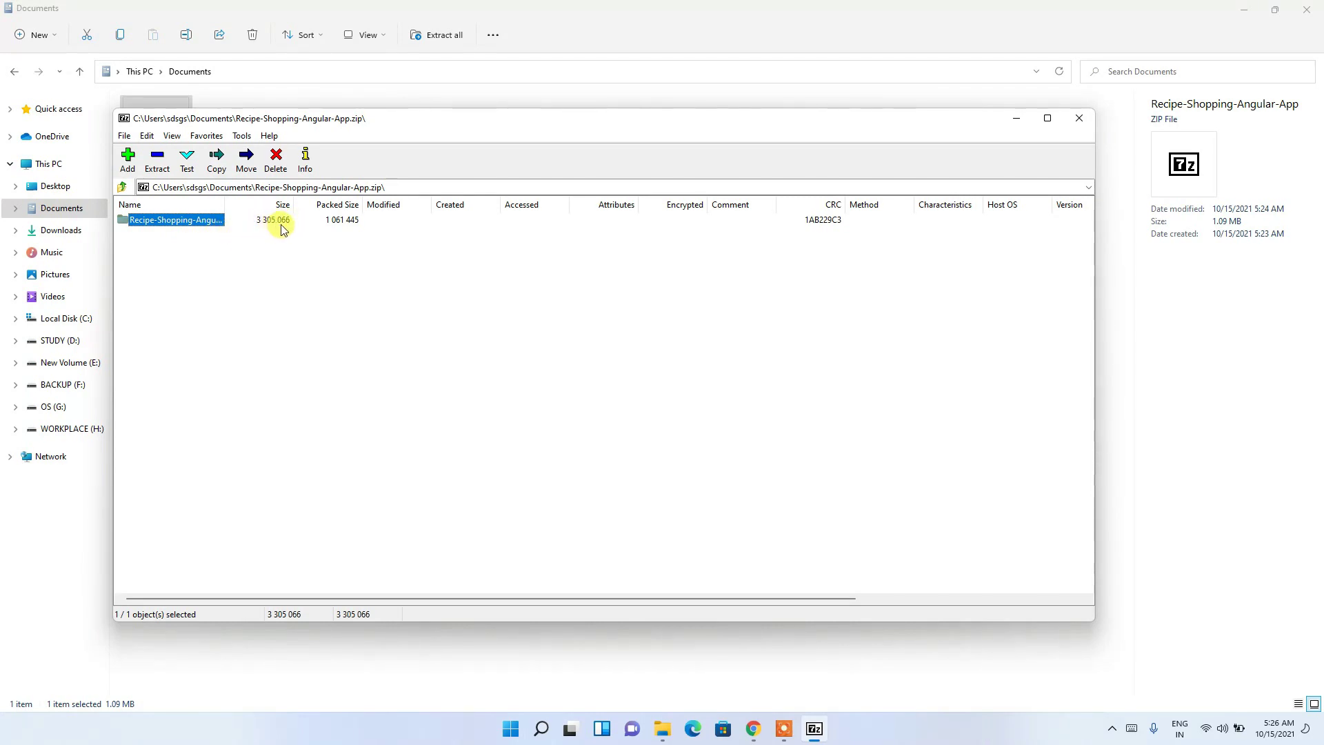
pyautogui.click(157, 169)
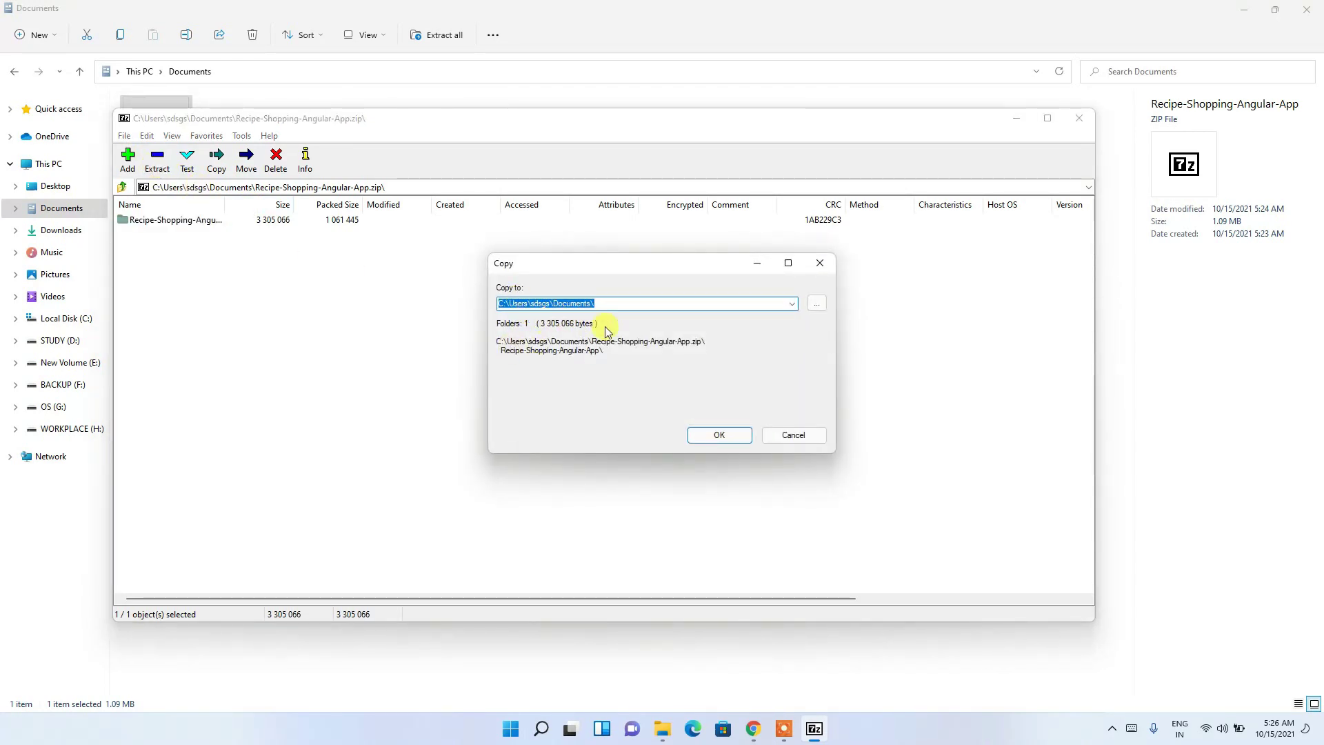
pyautogui.click(720, 436)
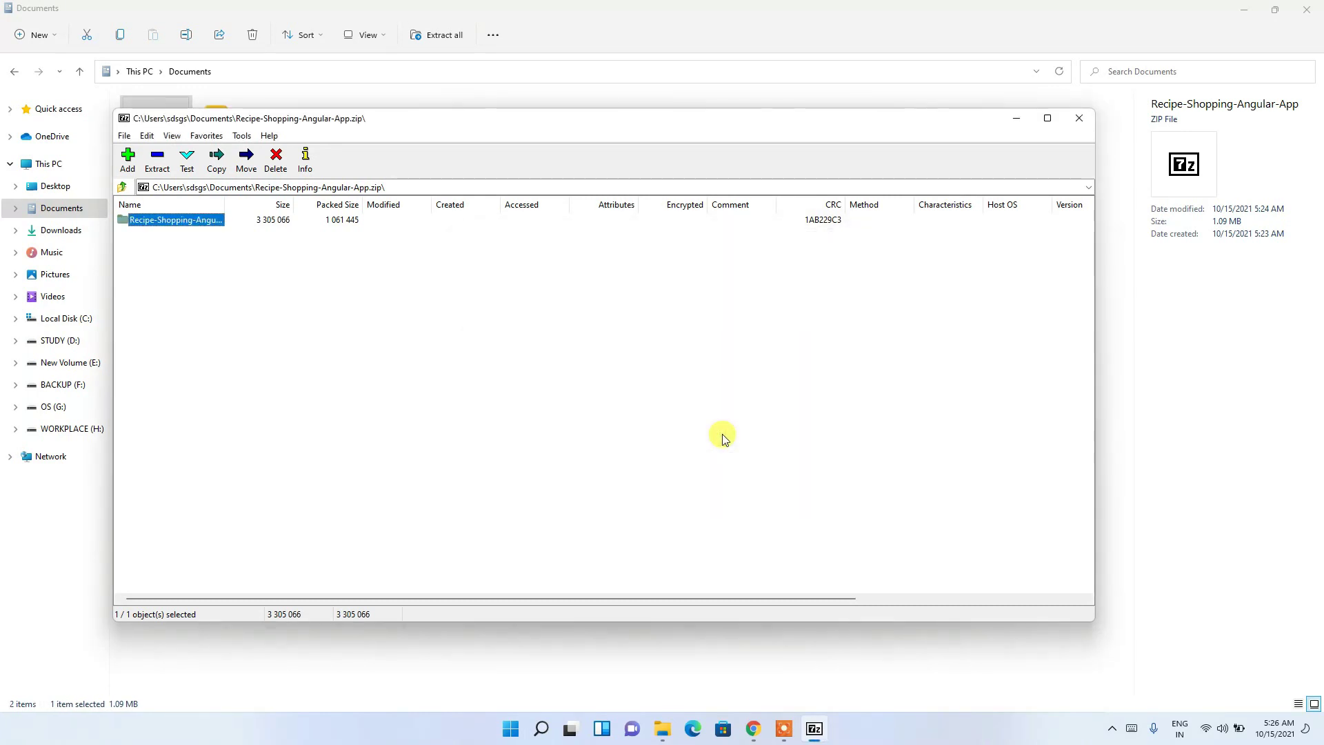
pyautogui.click(1080, 118)
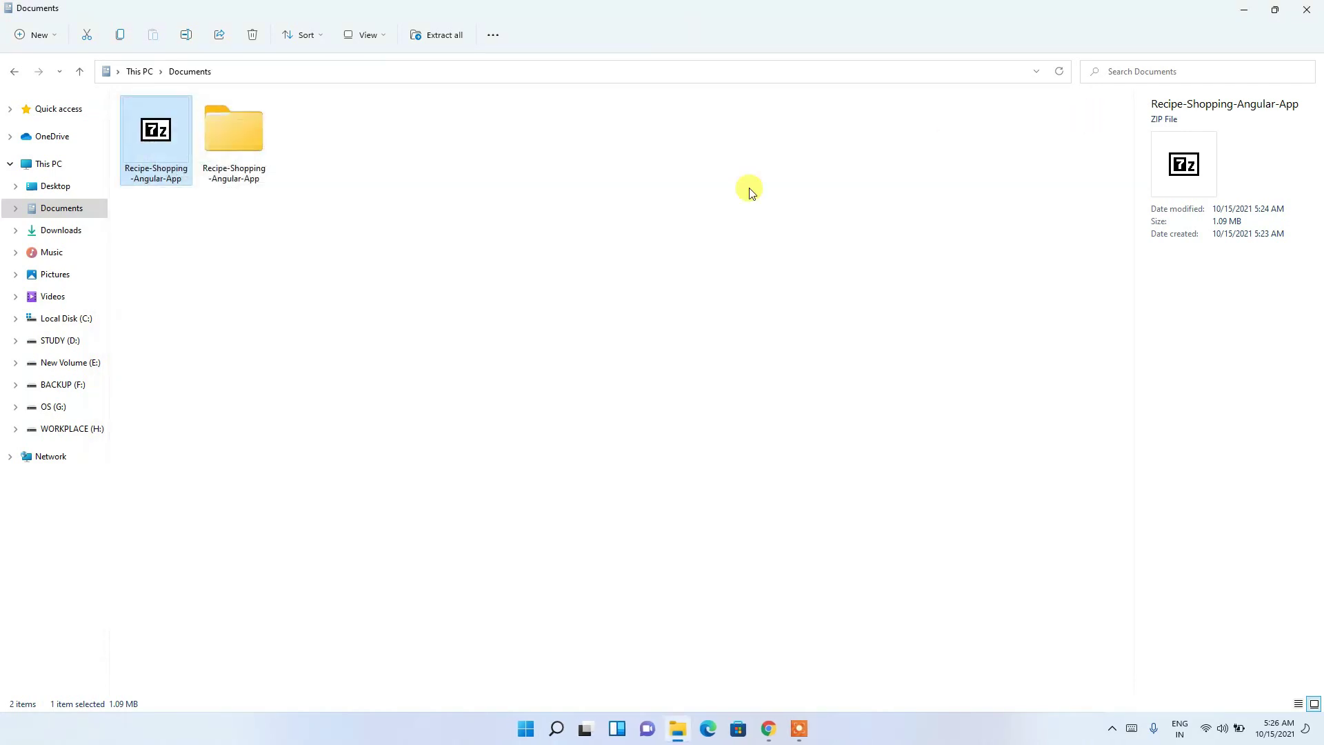
# Step: Check the size of the extracted Recipe-Shopping-Angular-App folder in its properties
pyautogui.click(683, 215)
pyautogui.click(237, 166)
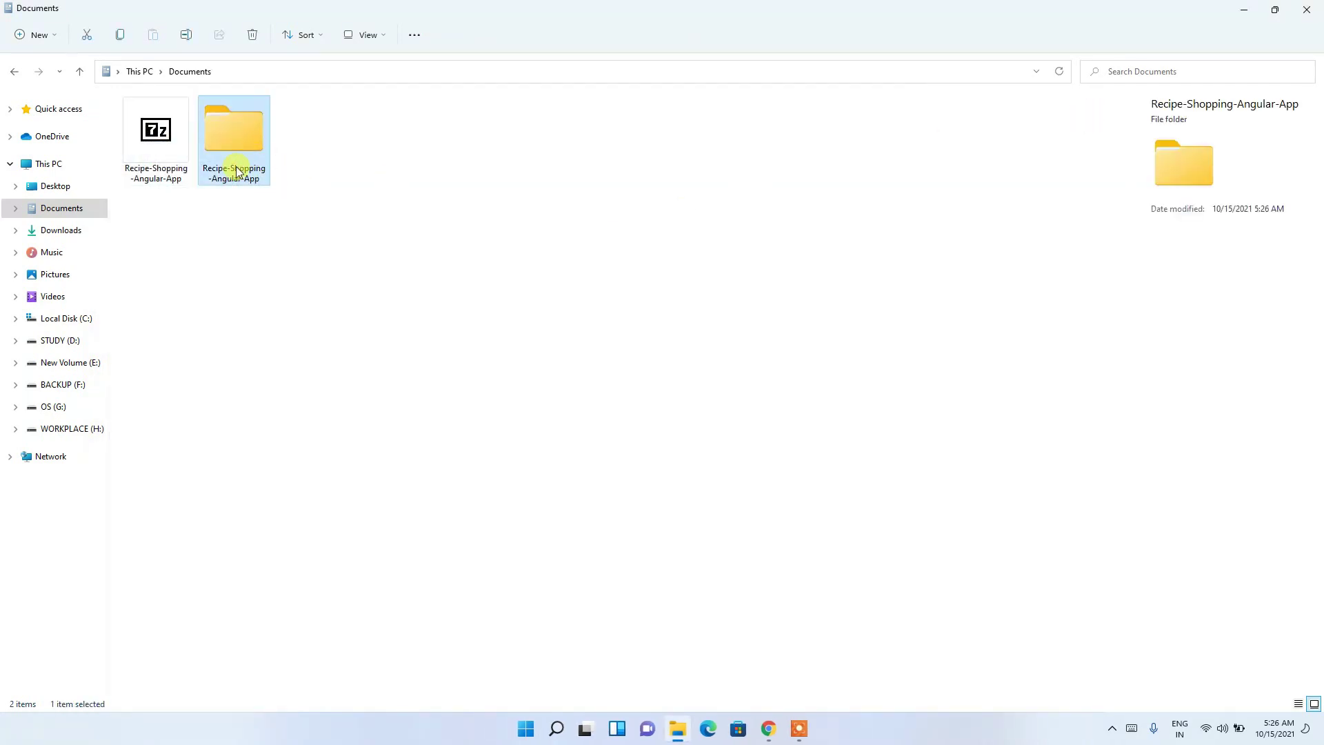
pyautogui.rightClick(238, 138)
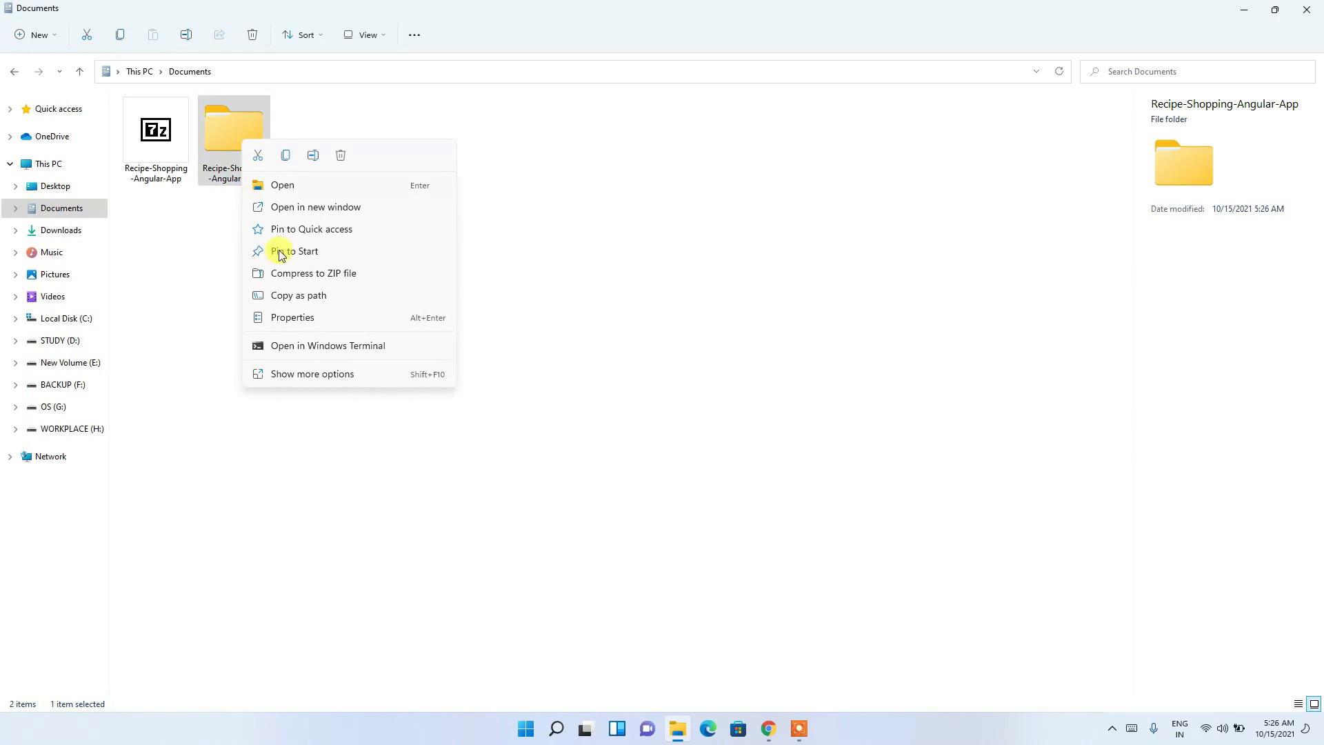
pyautogui.click(288, 318)
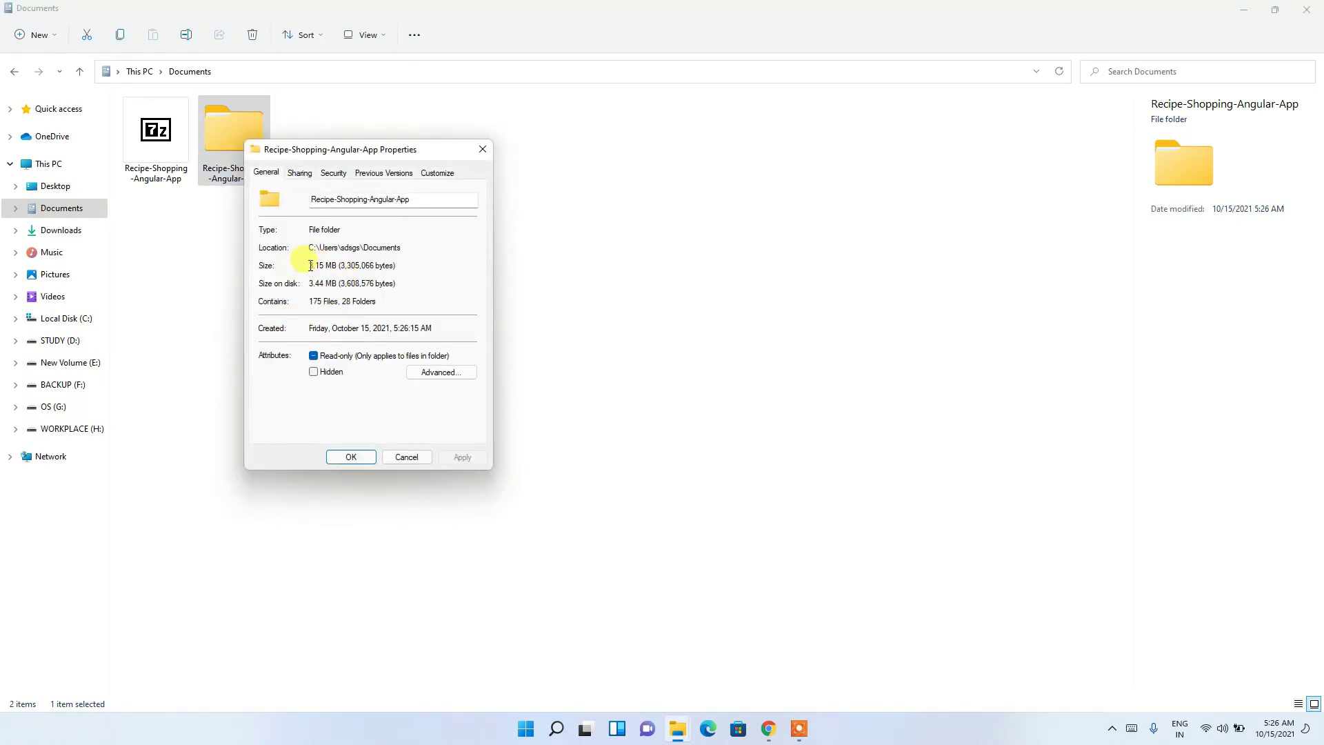
pyautogui.moveTo(310, 265); pyautogui.dragTo(337, 263)
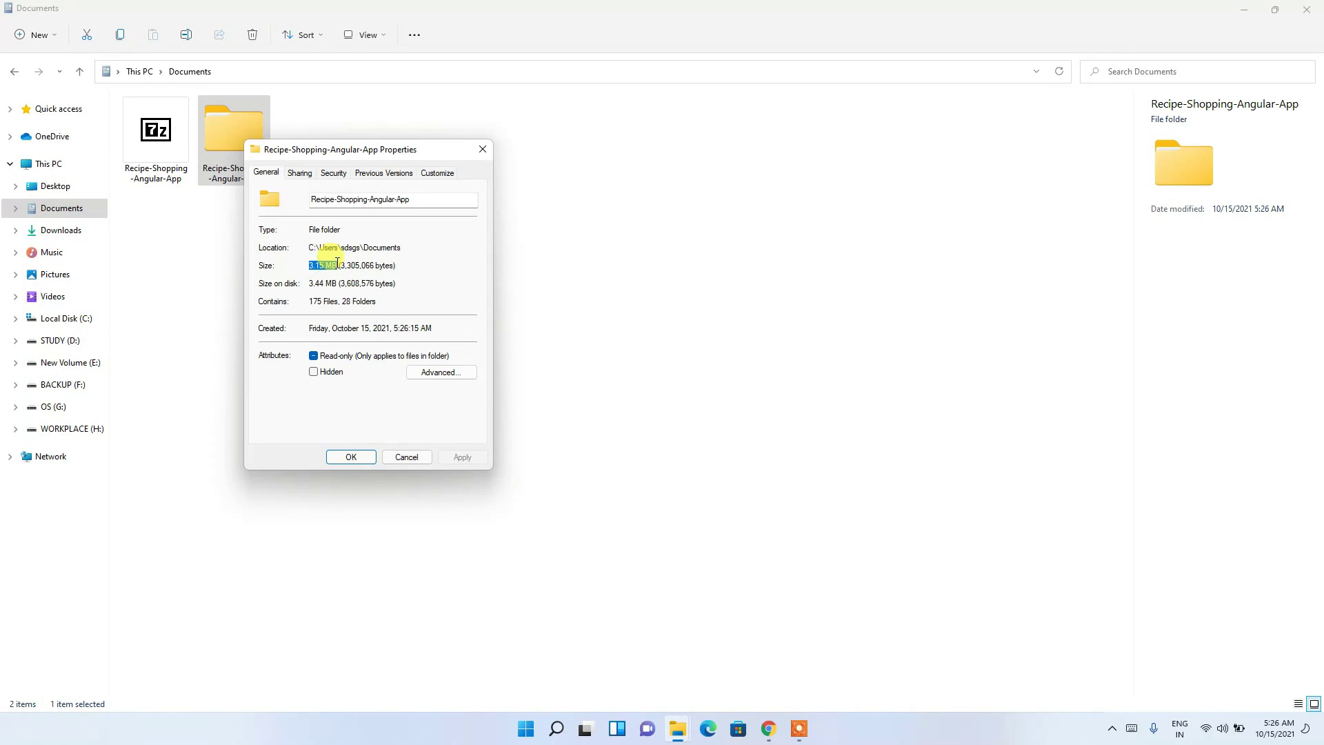